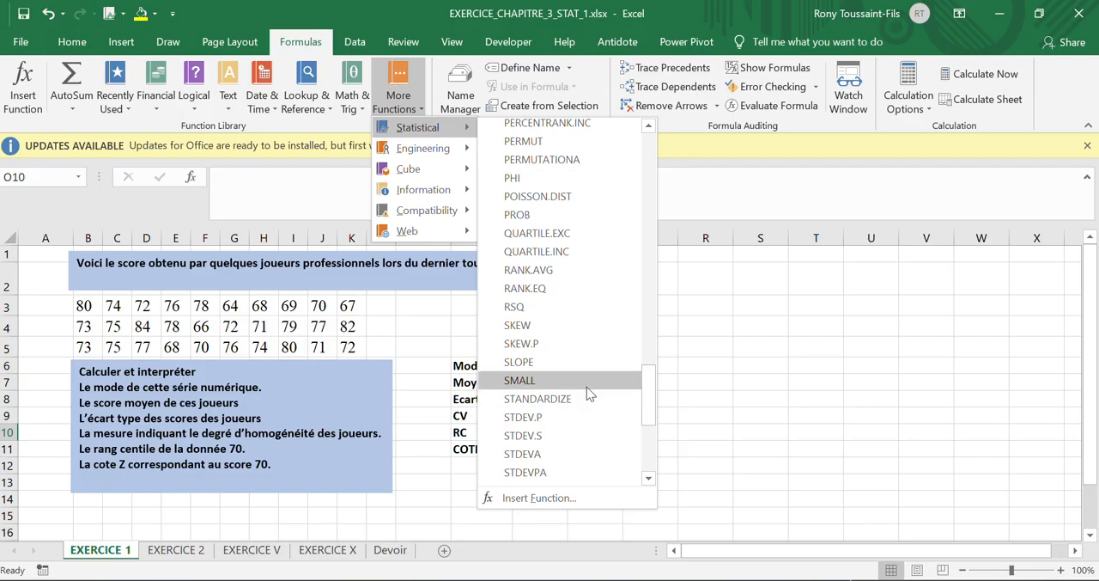
Step: Insert a RANK.EQ function in cell O10 with 70 as the number and B3:K5 as the reference
click(524, 291)
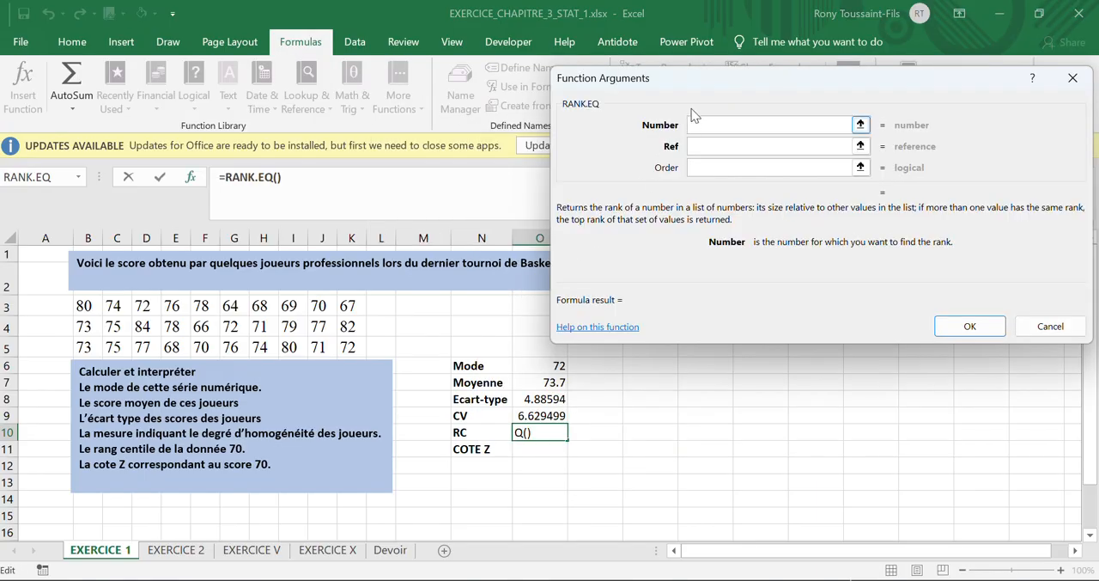
drag(702, 84, 714, 60)
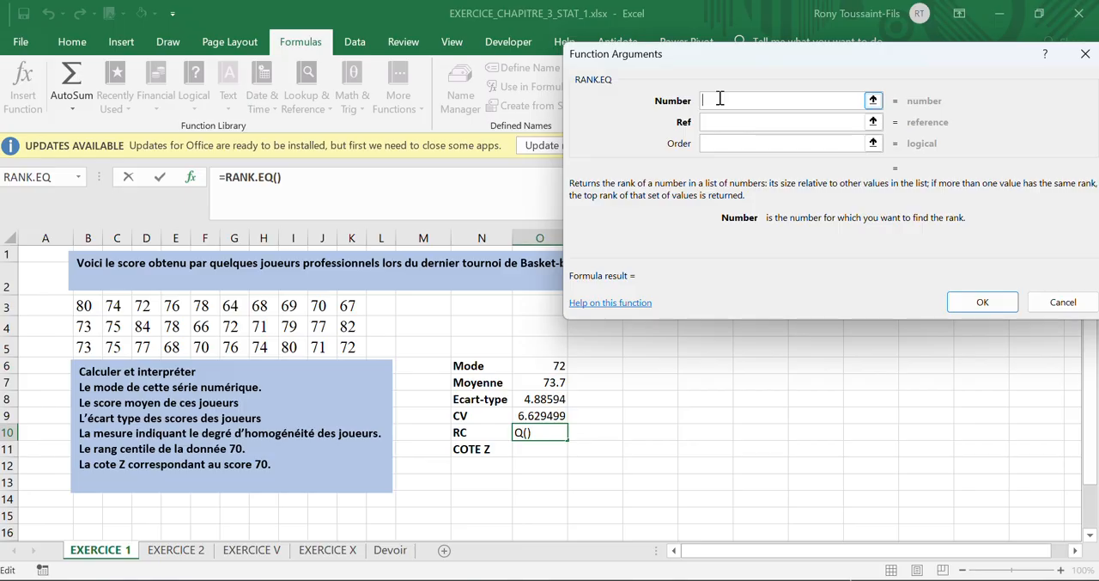
text(70)
click(712, 118)
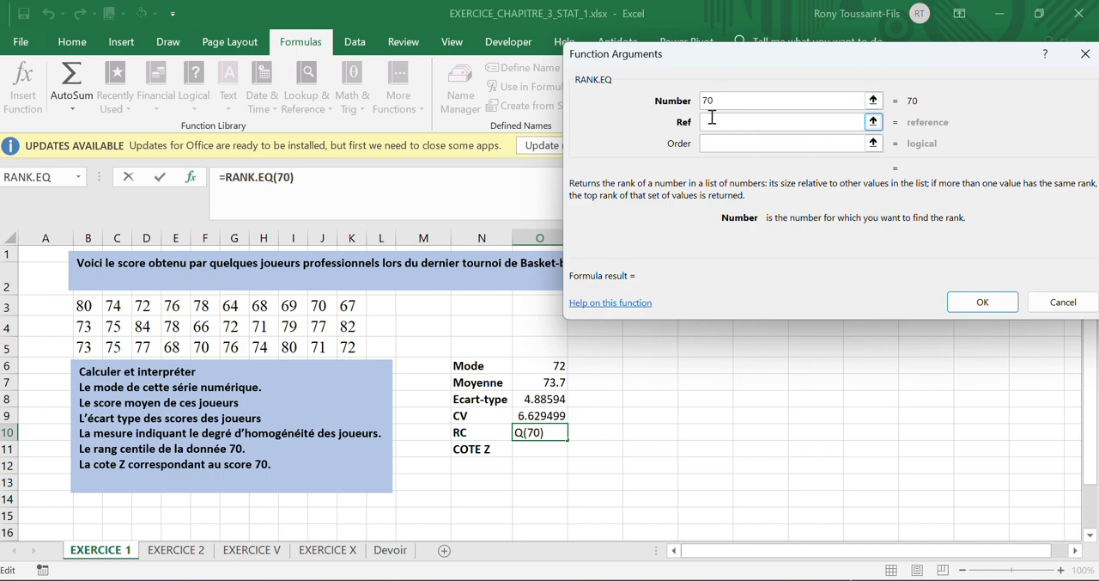
click(723, 120)
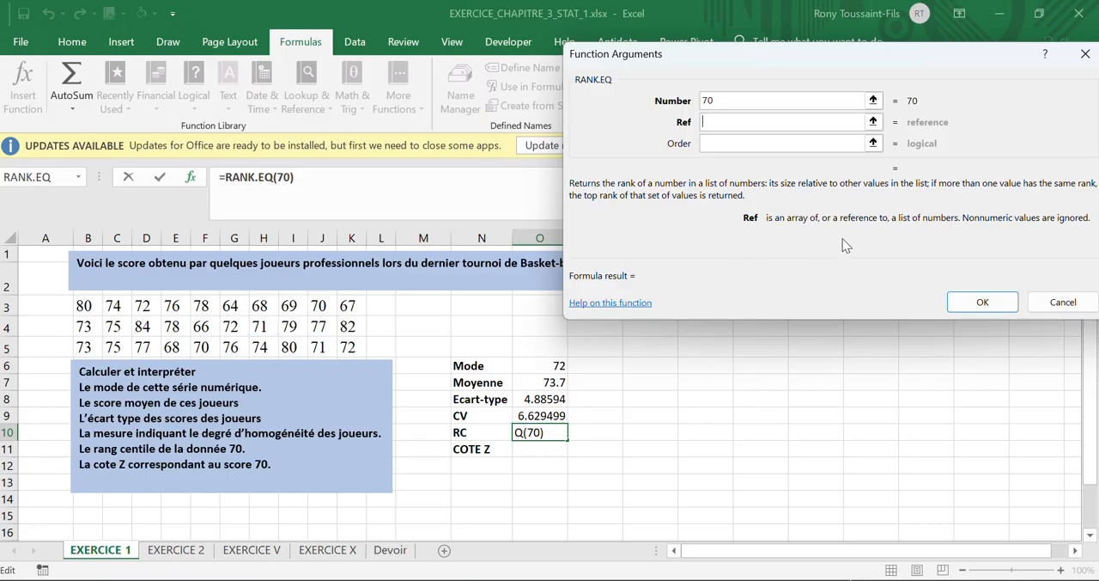
click(873, 121)
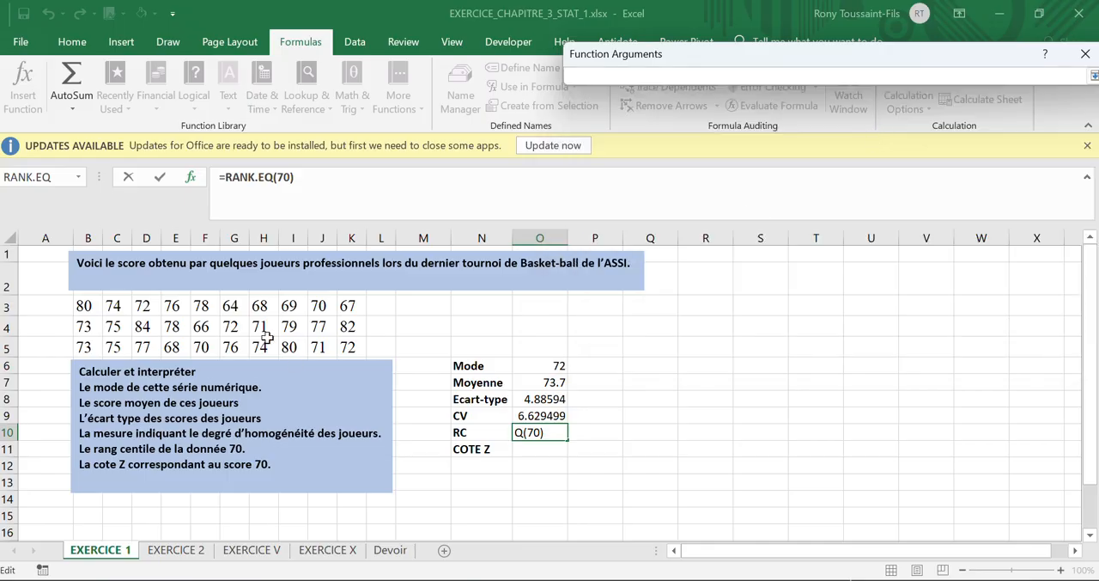
drag(80, 302, 350, 346)
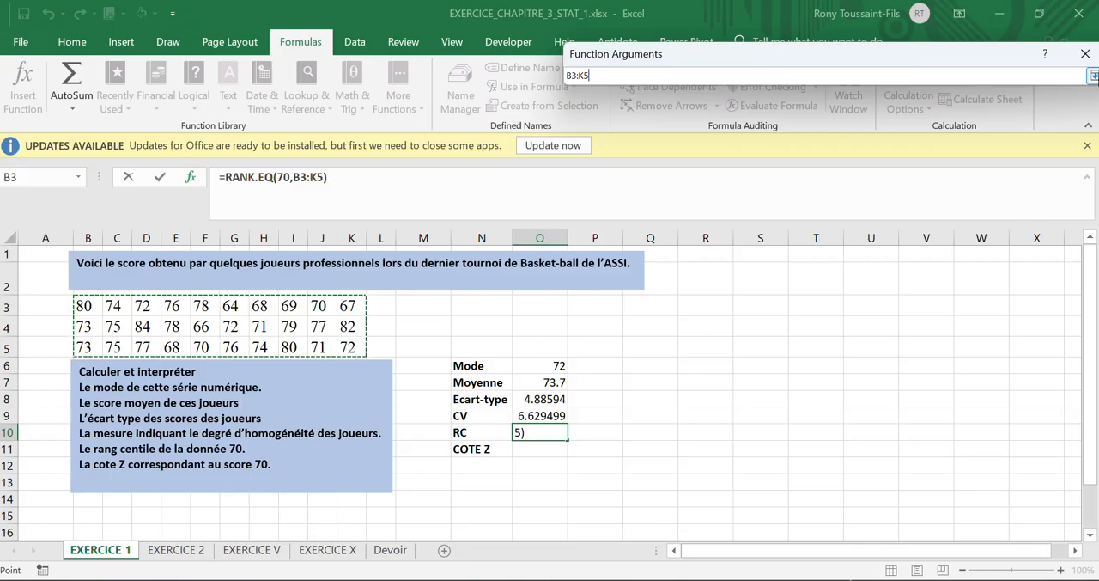
click(1093, 75)
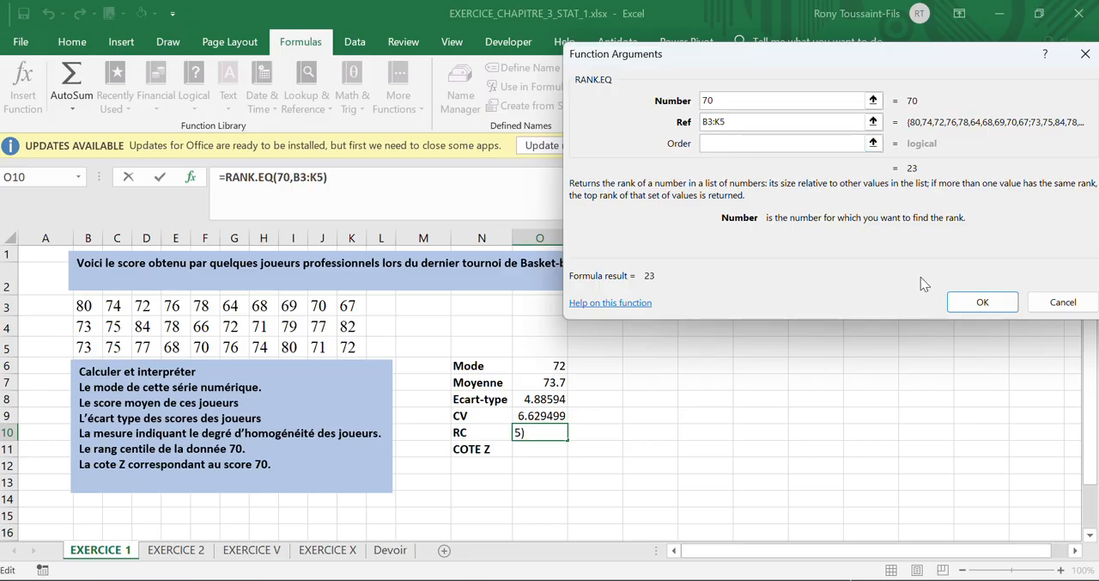
click(965, 302)
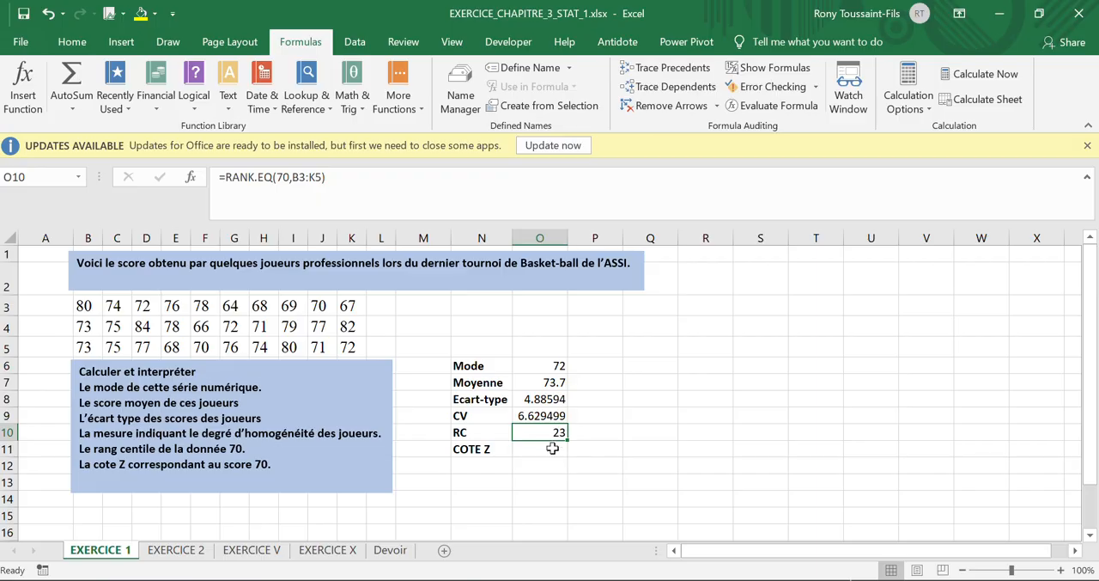
Step: Adjust the number format of the RC value in cell O10 until it displays no decimal places
click(72, 42)
click(577, 102)
click(577, 102)
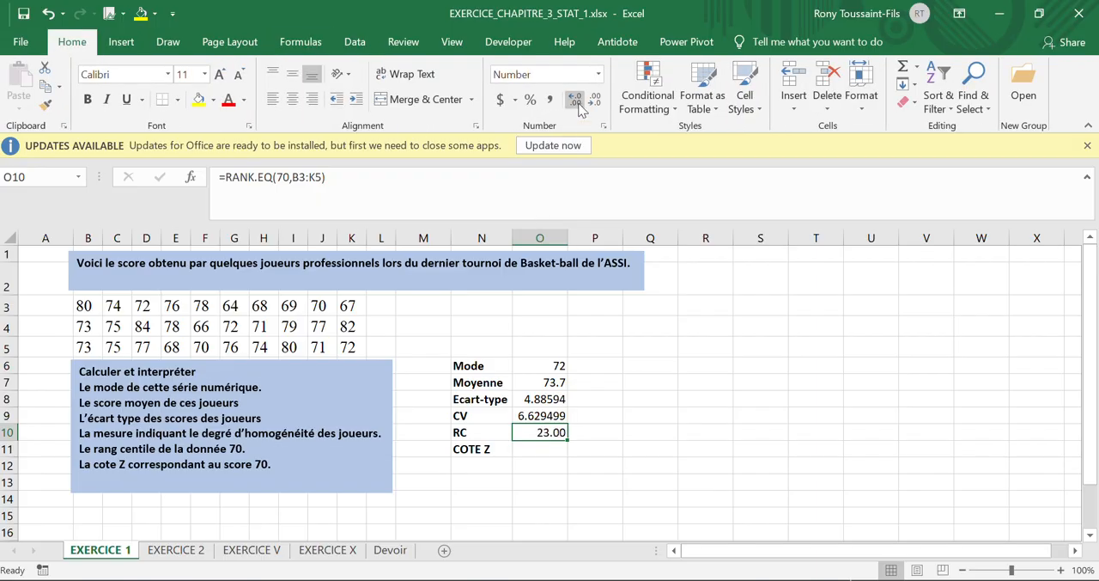
click(594, 101)
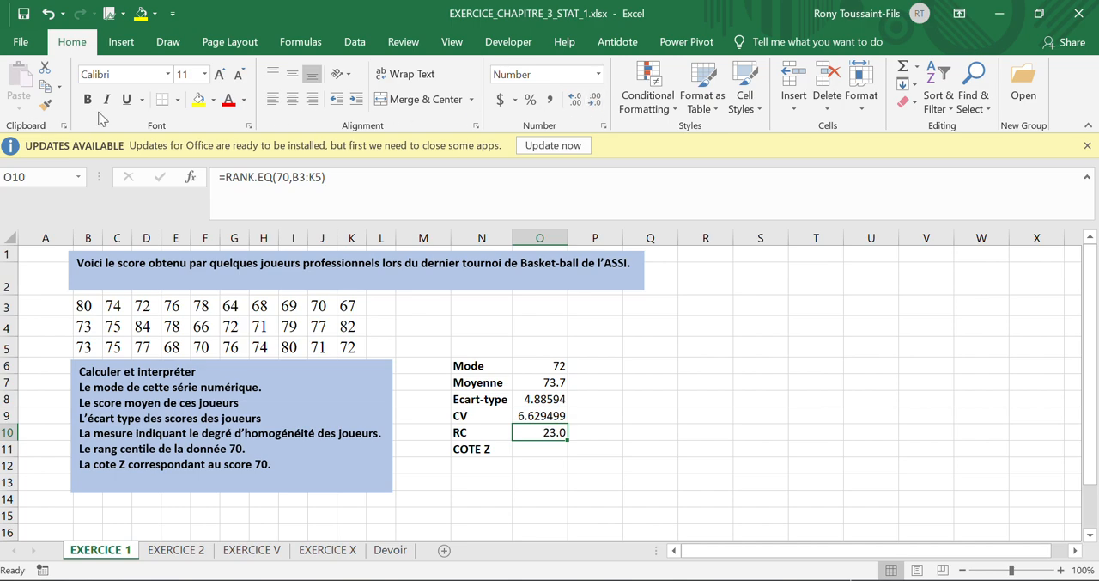
click(595, 102)
Step: Clear the RC formula in cell O10 and insert the statistical function RANK.AVG there
click(298, 41)
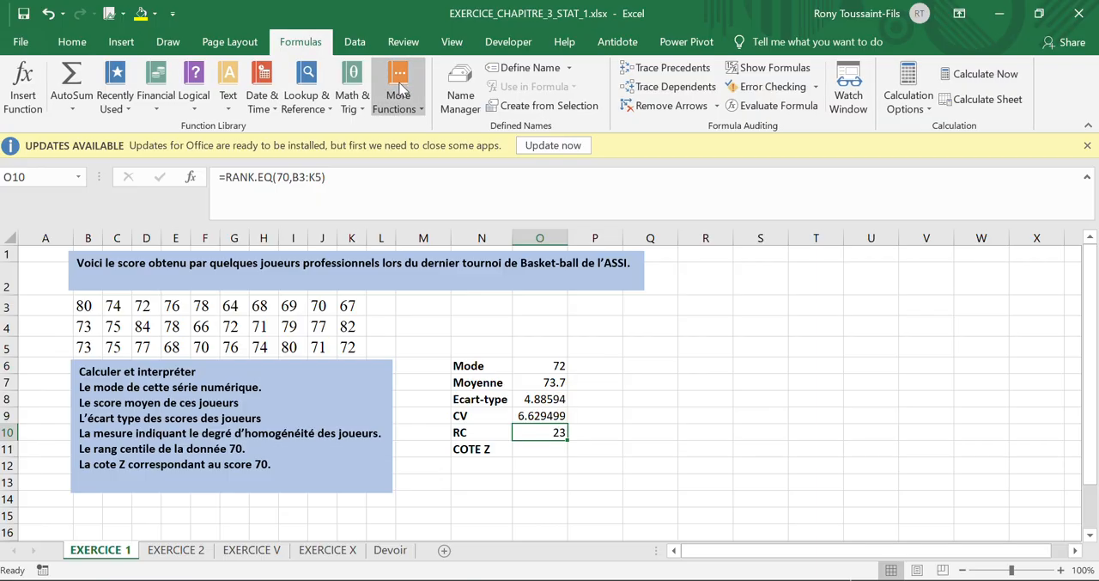
key(Delete)
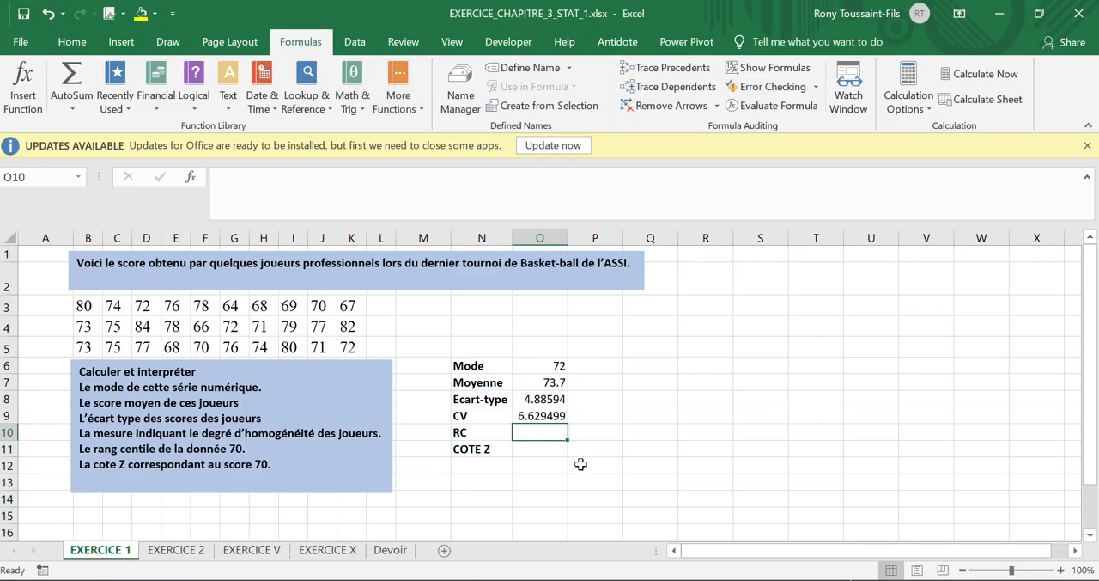
click(397, 96)
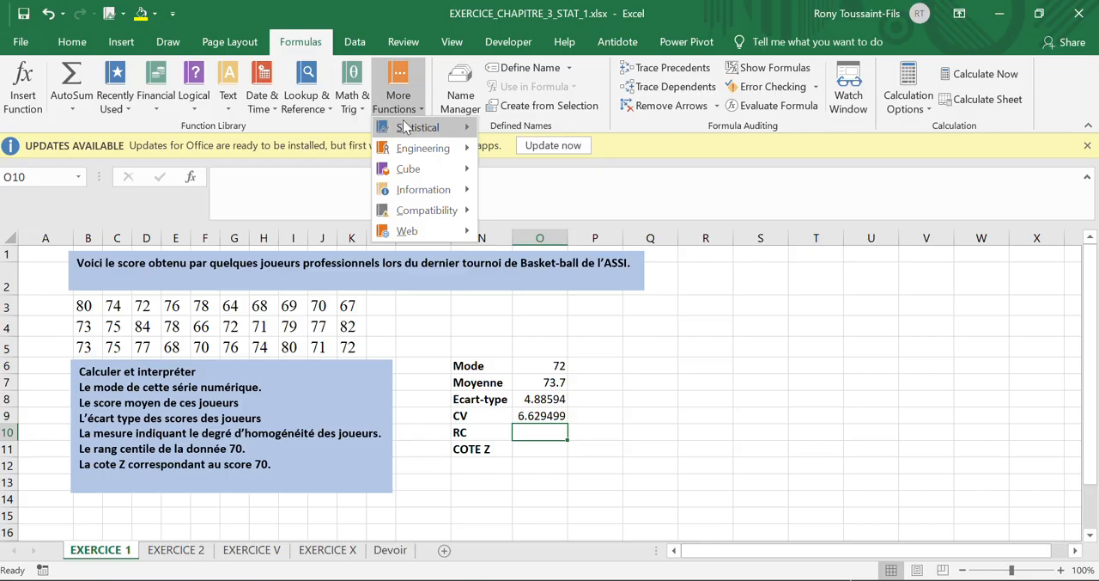
mouse_move(409, 127)
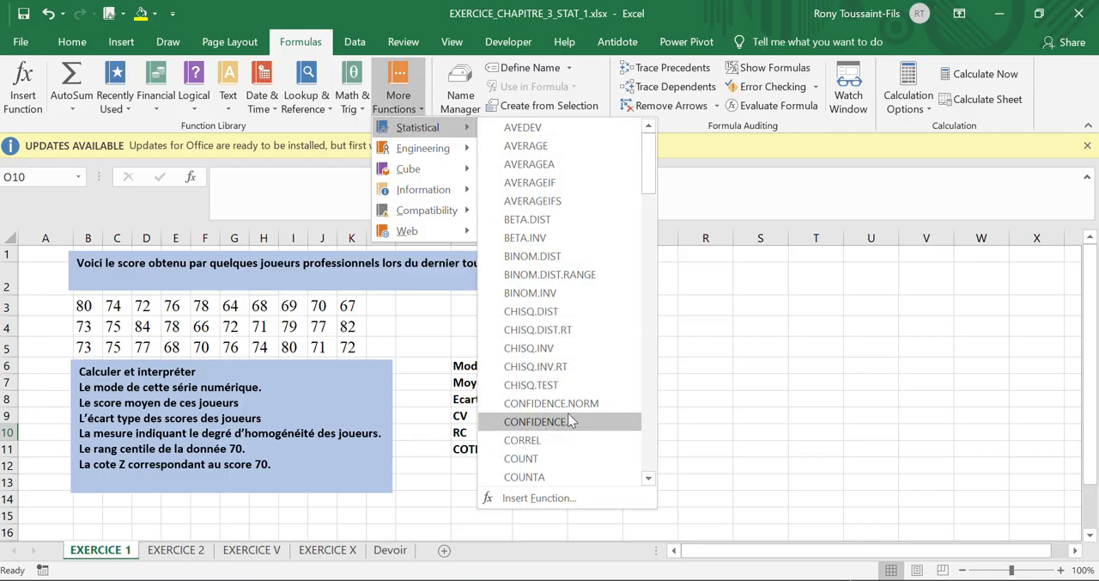
scroll(569, 327, down, 3)
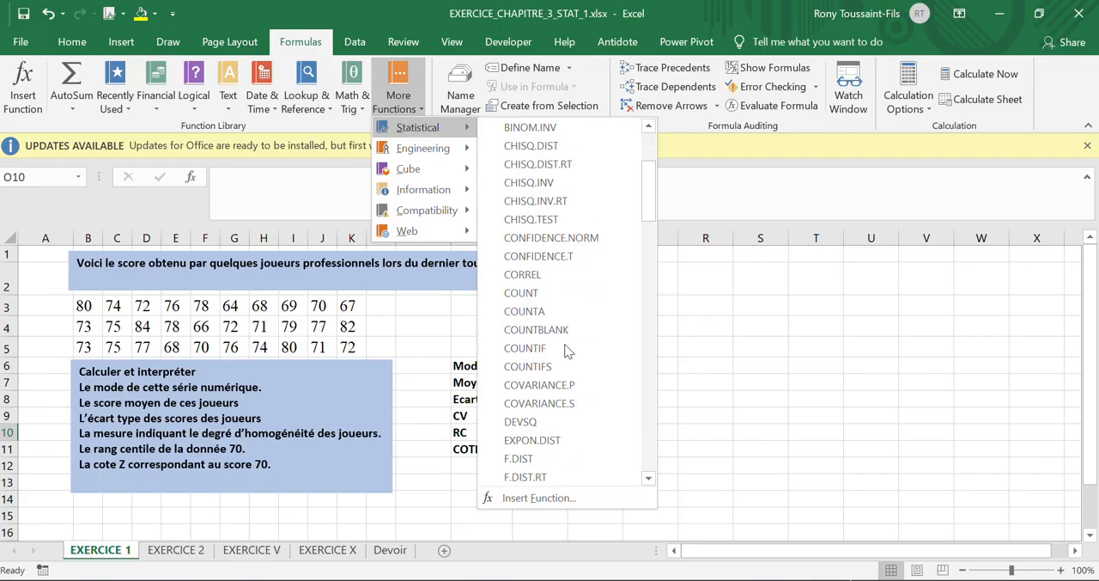
scroll(571, 421, down, 15)
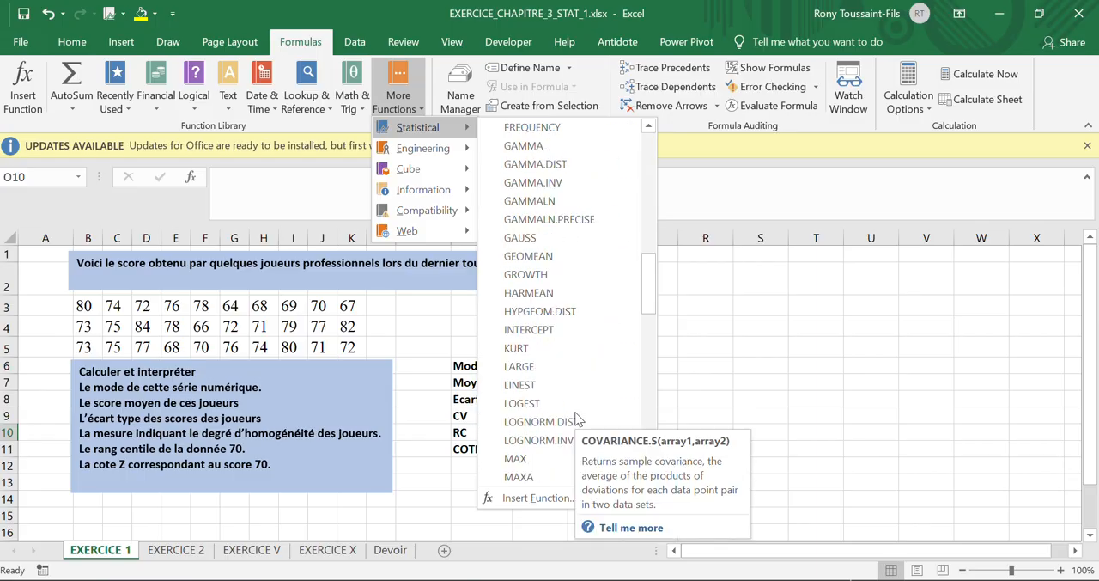
scroll(576, 412, down, 7)
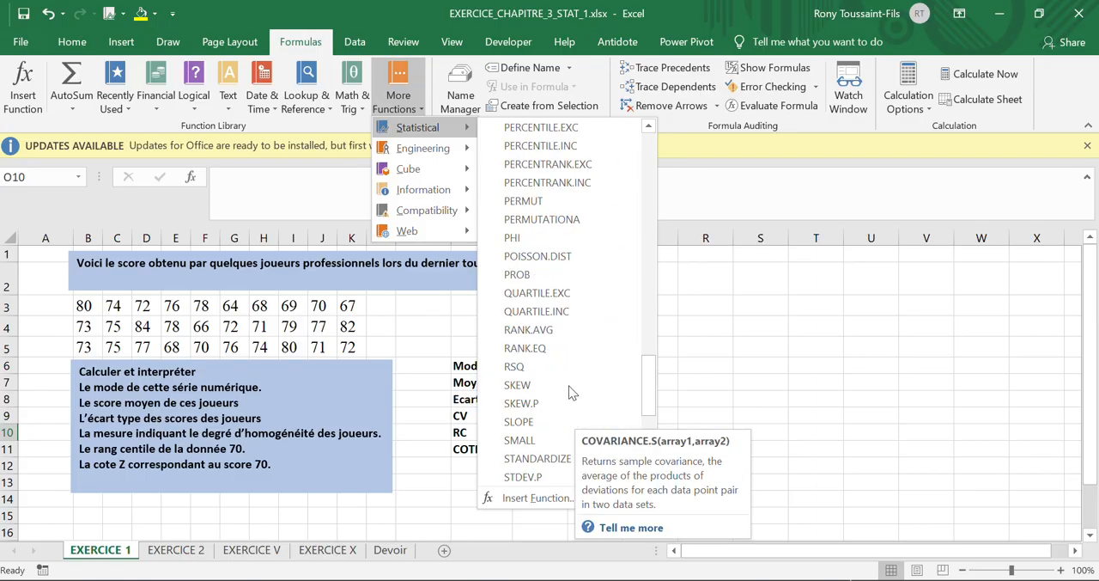
click(540, 275)
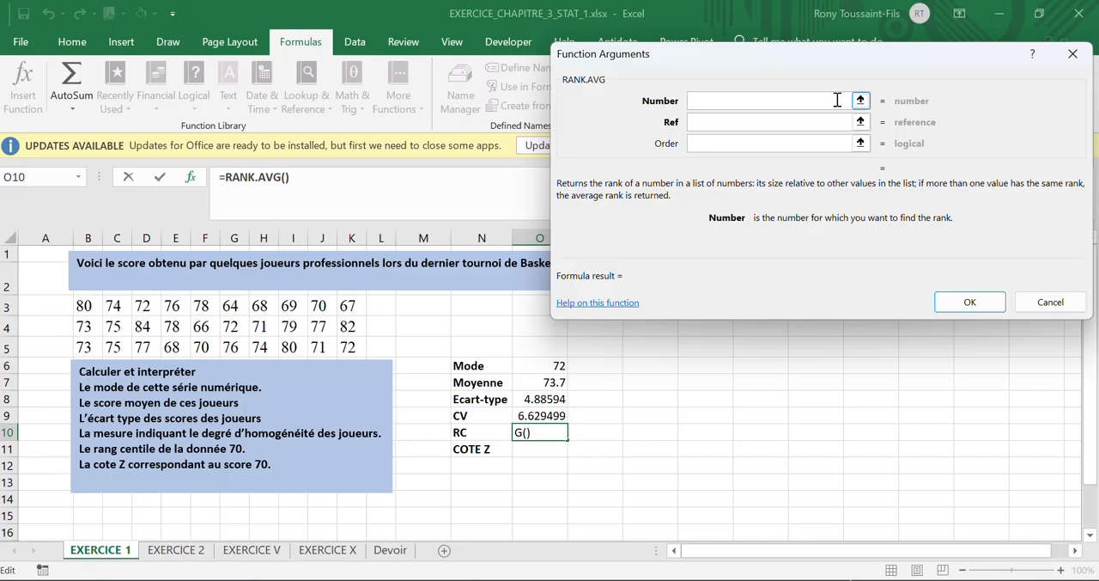
Step: Set the RANK.AVG number to 70 and its reference to B3:K5, and apply the formula
text(70)
click(795, 123)
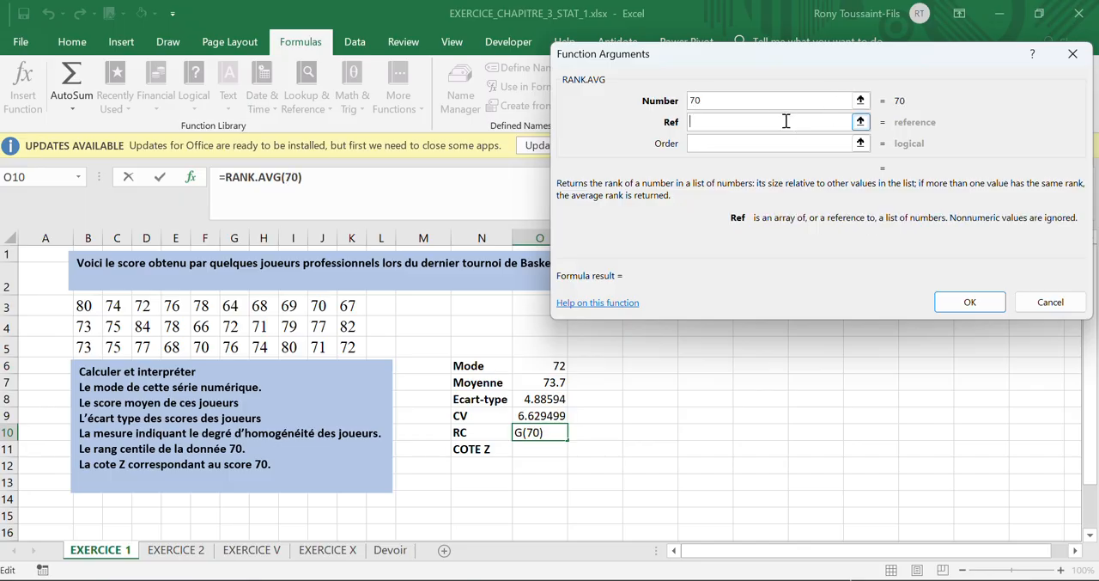
click(862, 123)
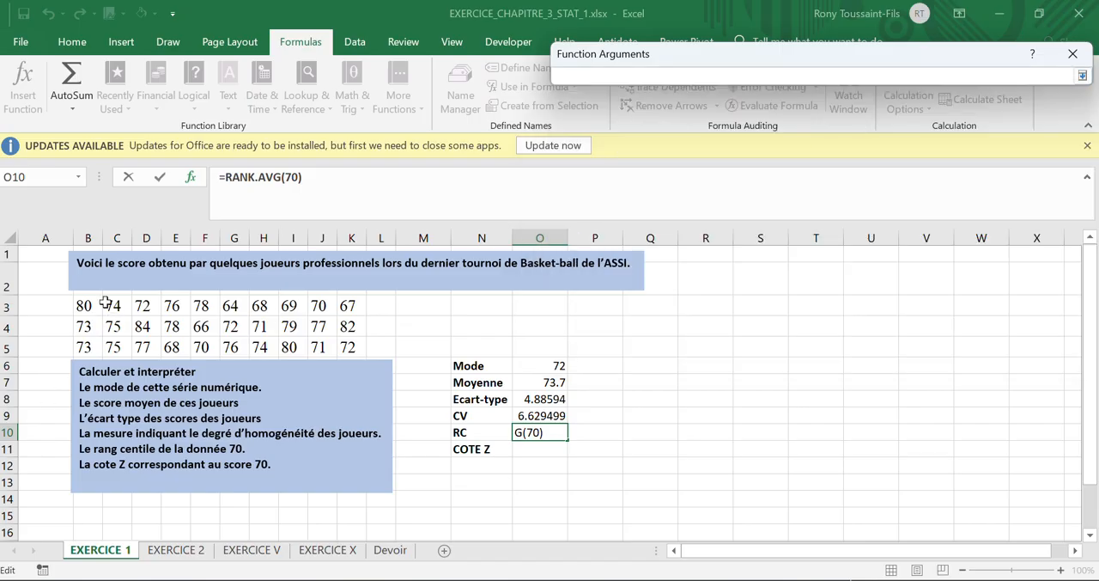
drag(84, 307, 356, 344)
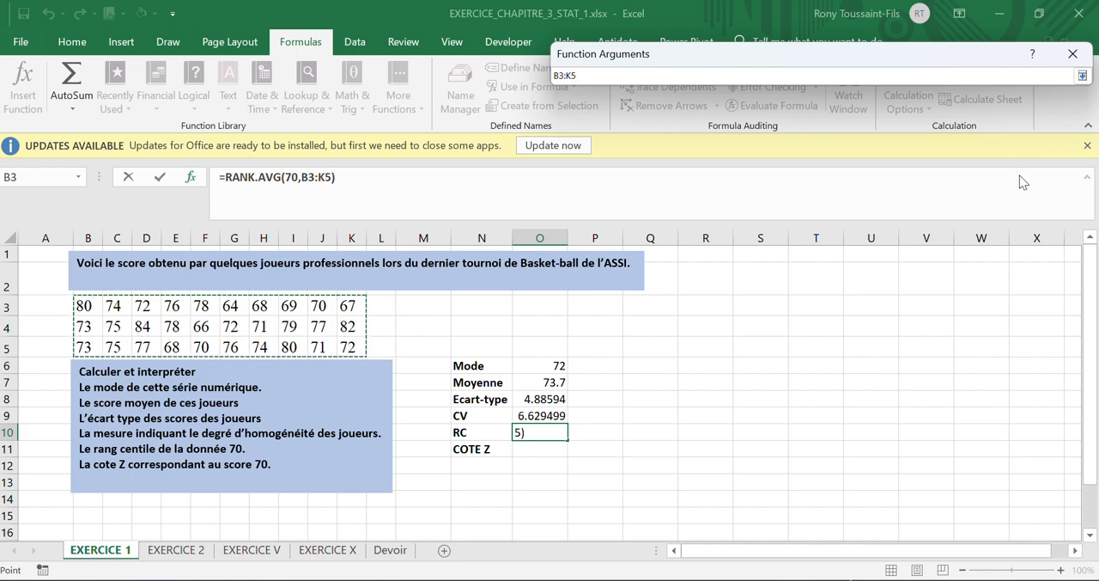
click(1082, 77)
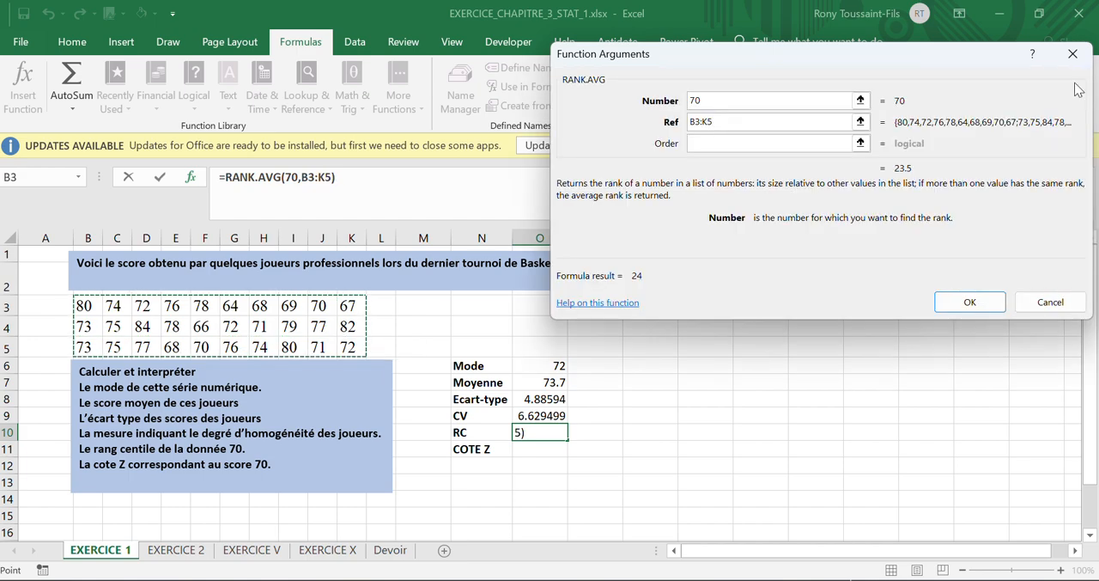
click(970, 302)
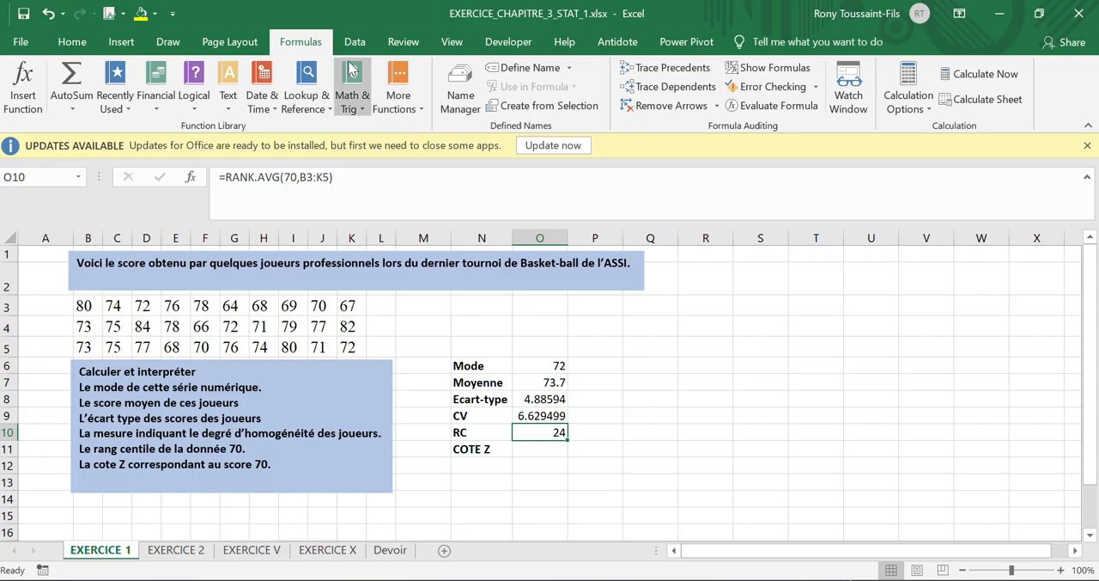
click(352, 99)
click(398, 90)
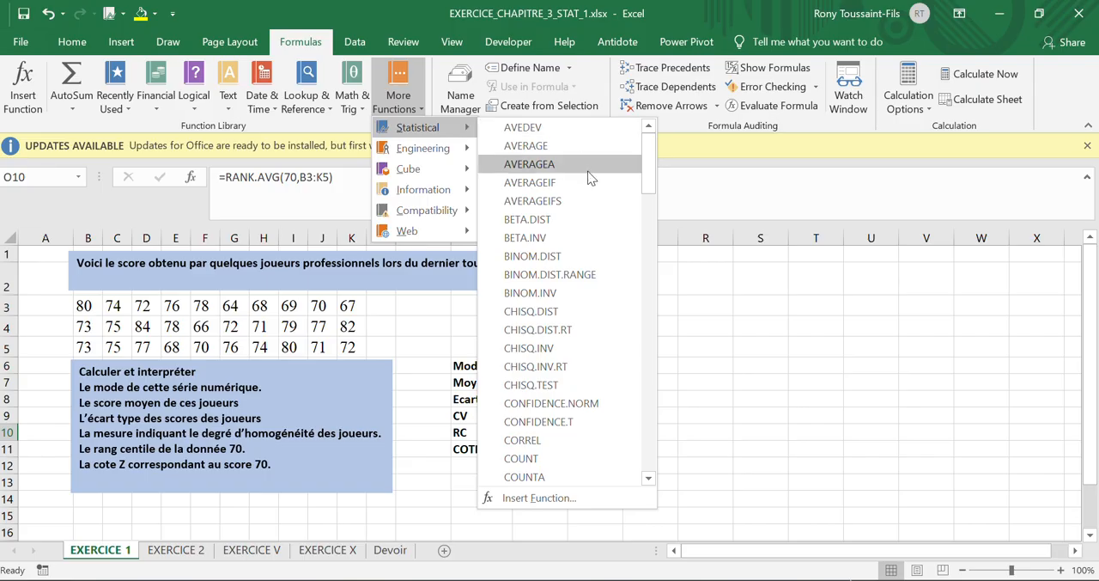
scroll(567, 344, down, 1)
scroll(567, 346, down, 20)
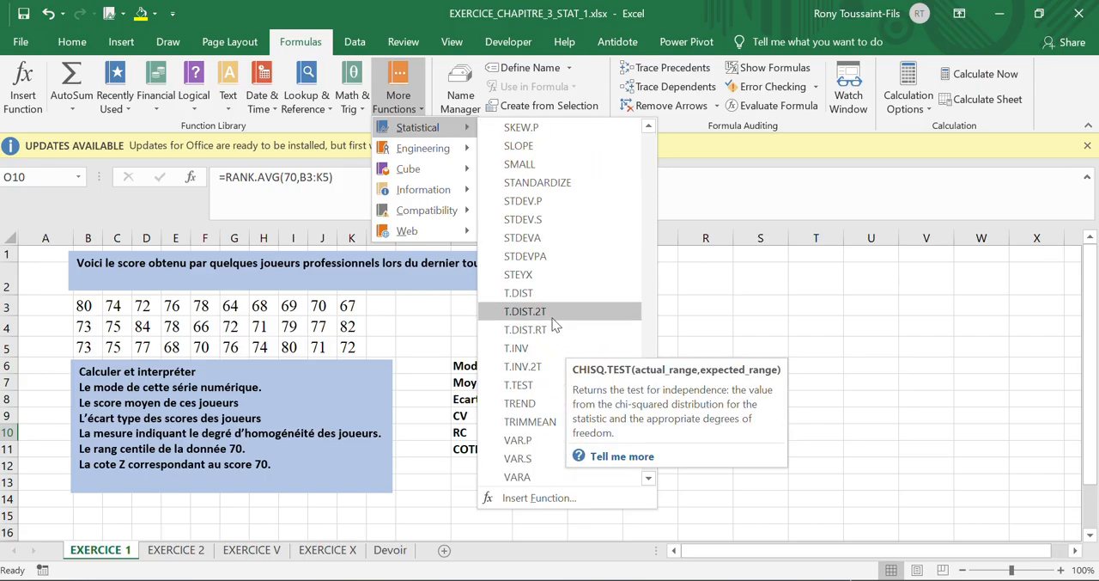
scroll(554, 292, up, 3)
click(544, 237)
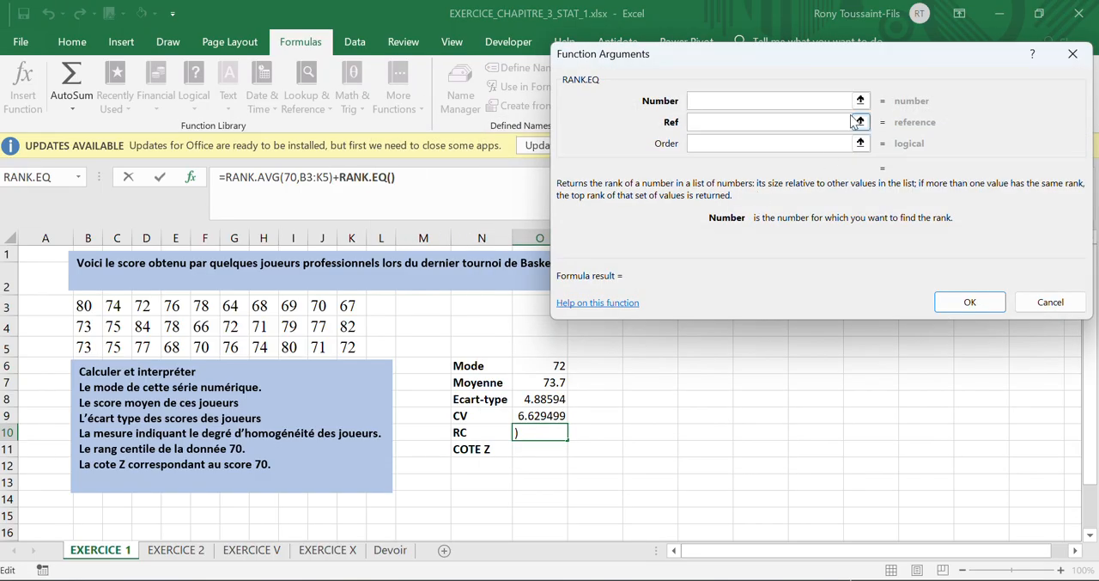
text(70)
click(789, 127)
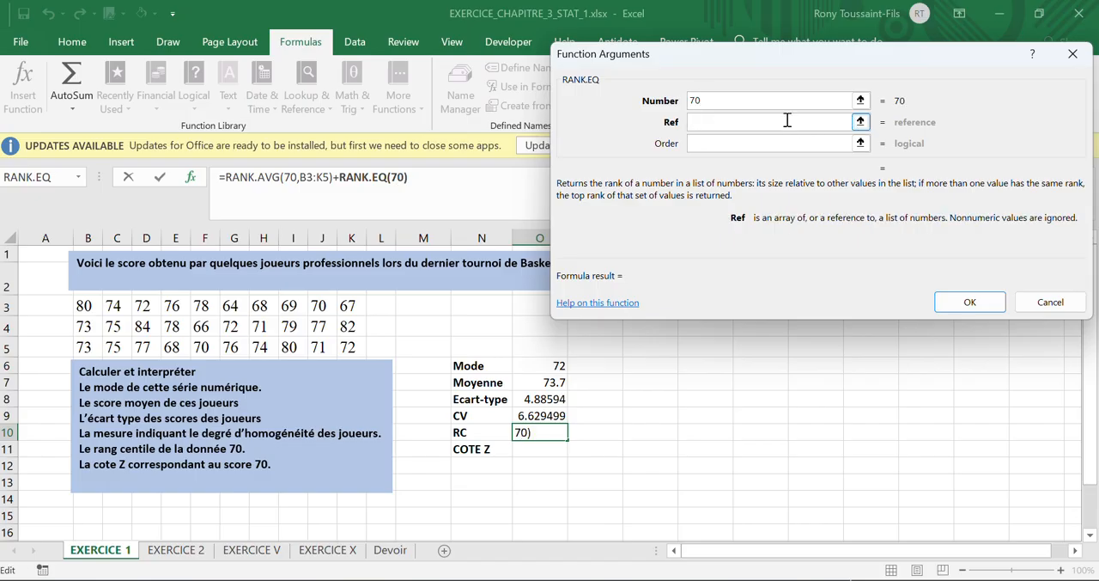
click(1046, 302)
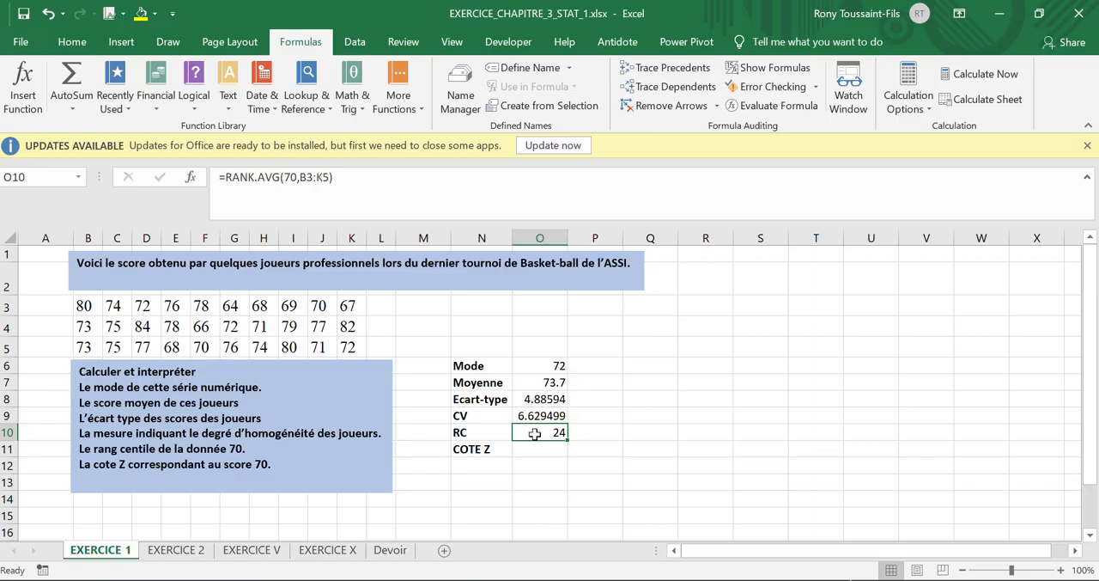
Step: Clear the RC formula in cell O10 and start a RANK.EQ function directly in the cell
key(Delete)
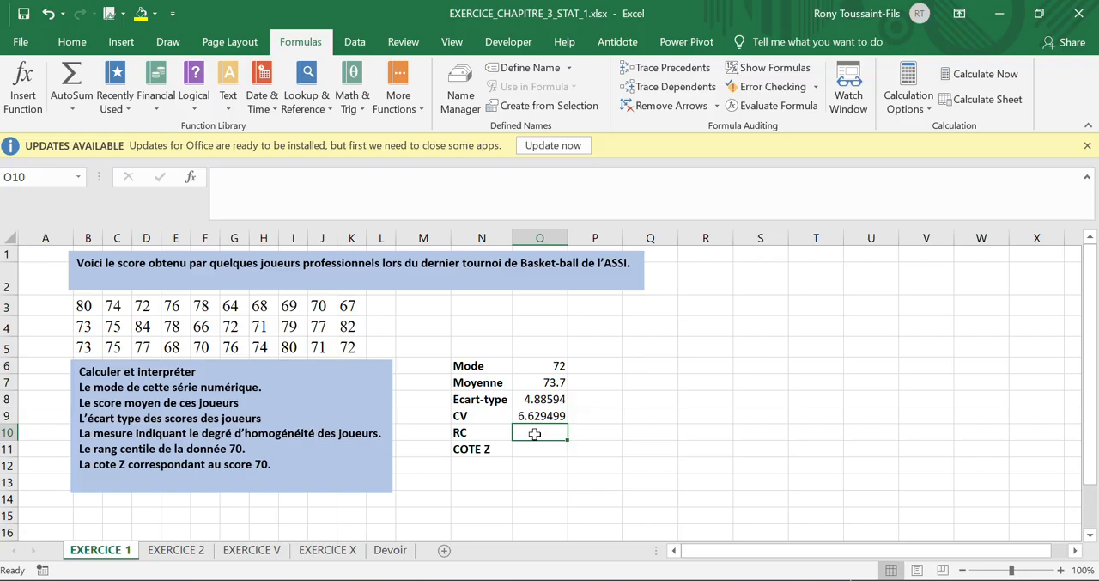
text(=)
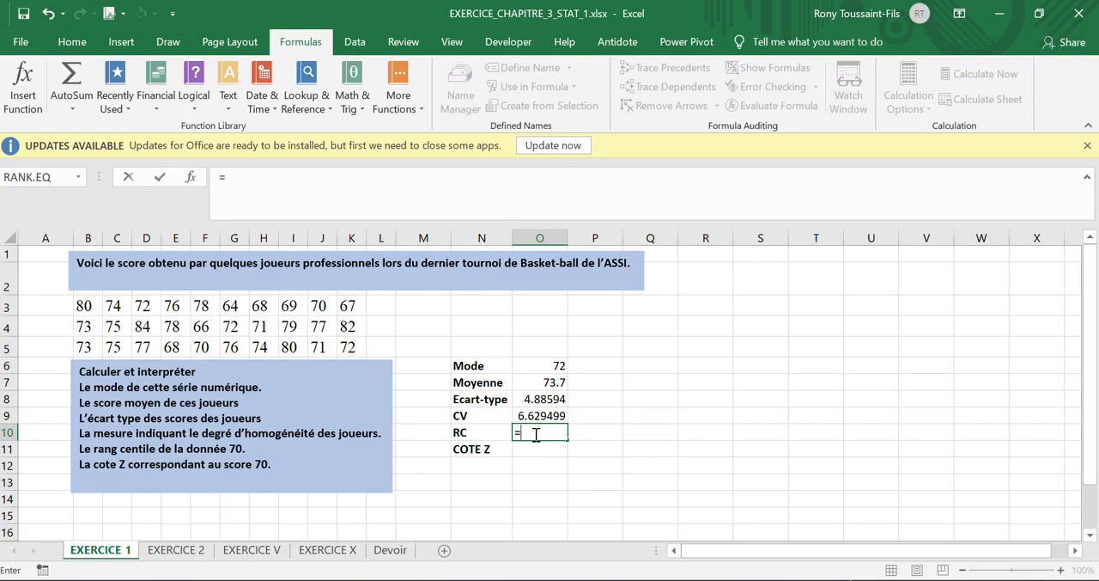
text(R)
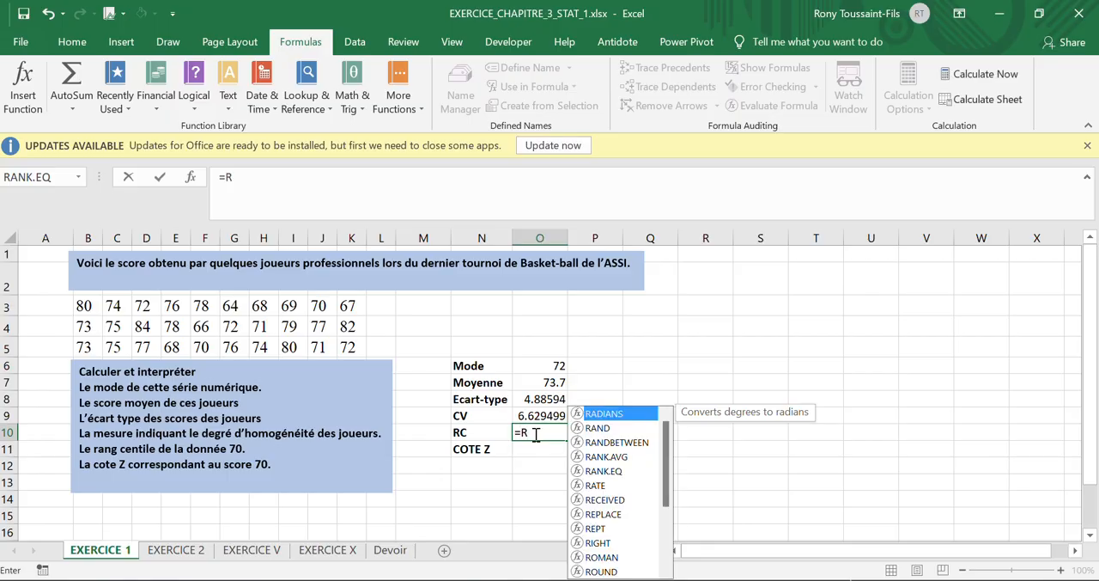
text(AN)
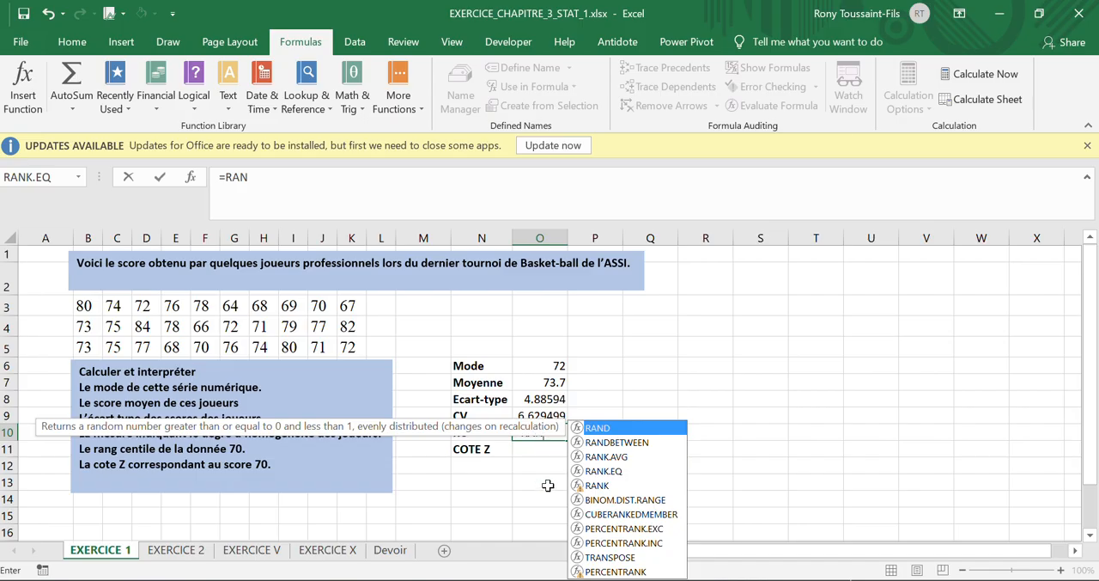
key(BackSpace)
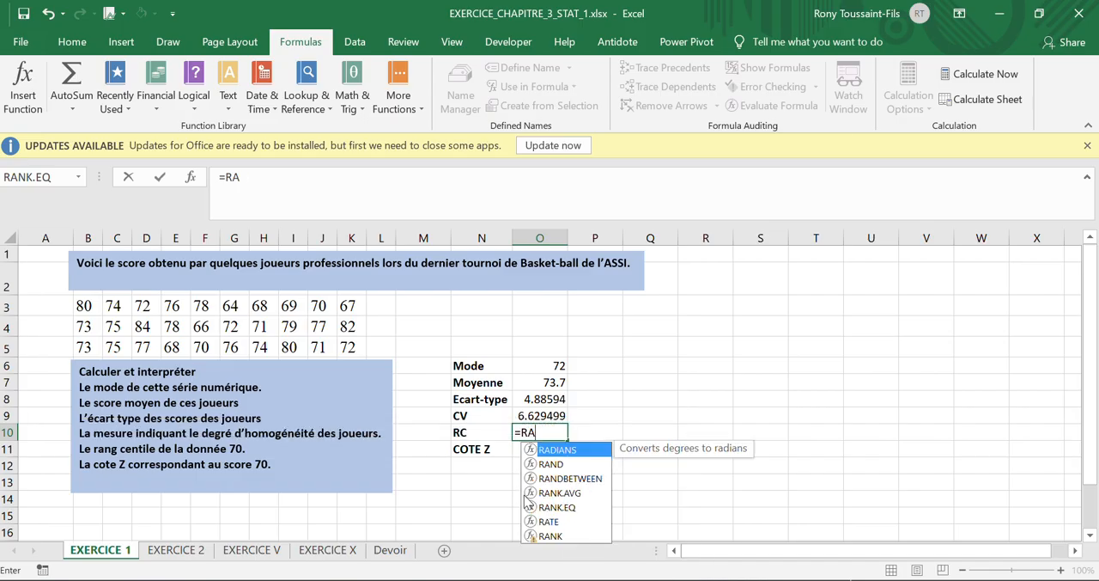
text(NK)
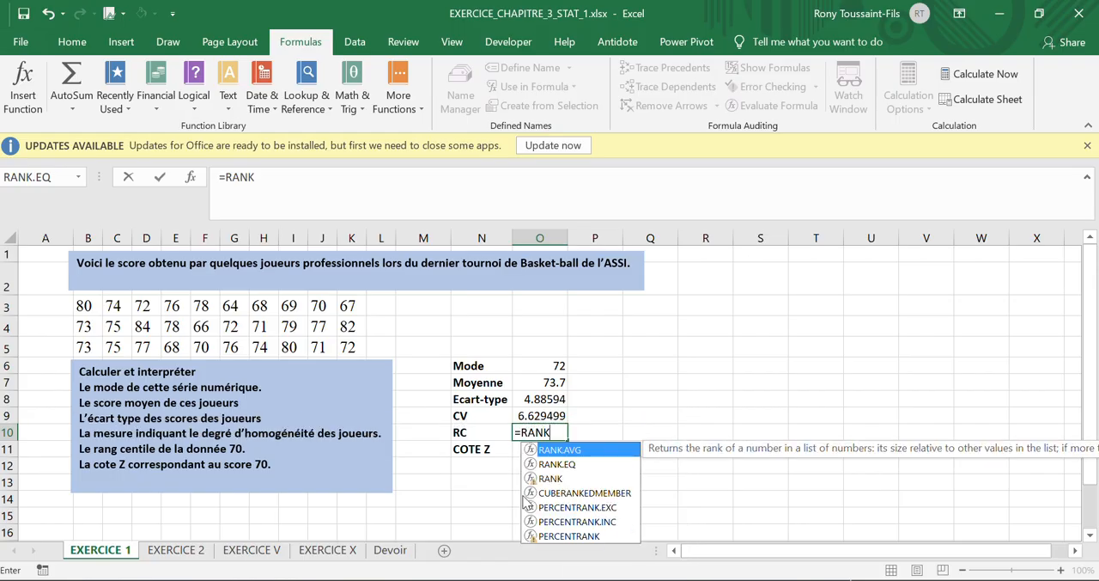
click(560, 465)
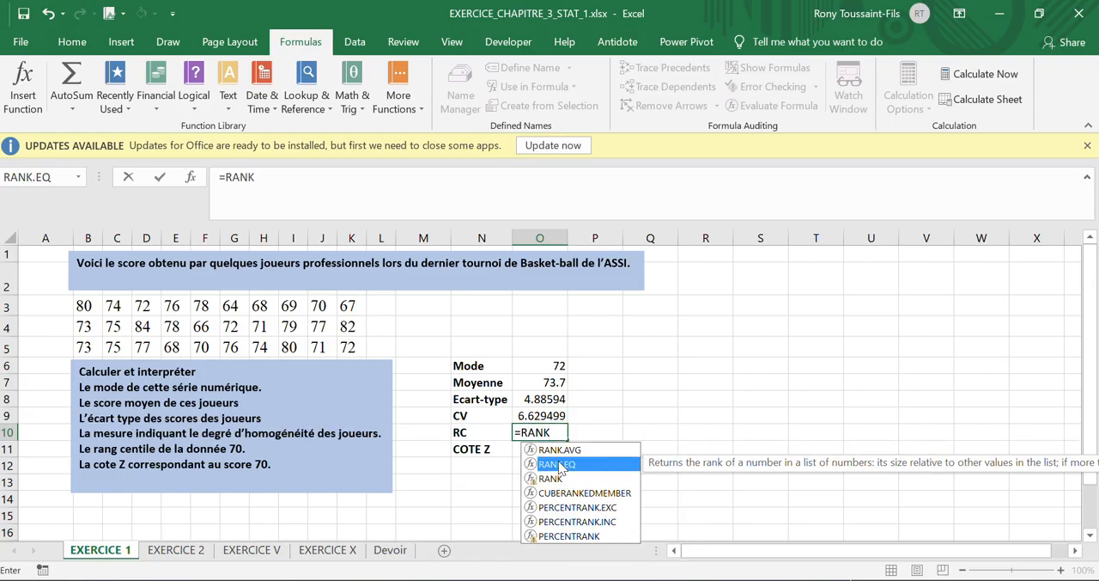
double_click(560, 464)
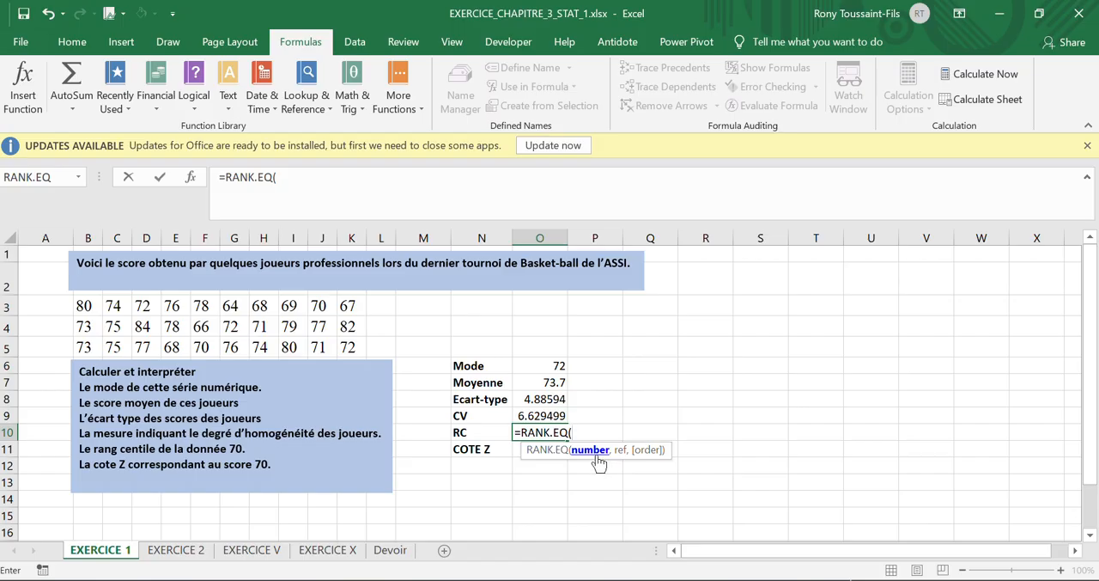
Step: Complete the RANK.EQ formula with 70 as the number and B3:K5 as the reference, and apply it
text(70,)
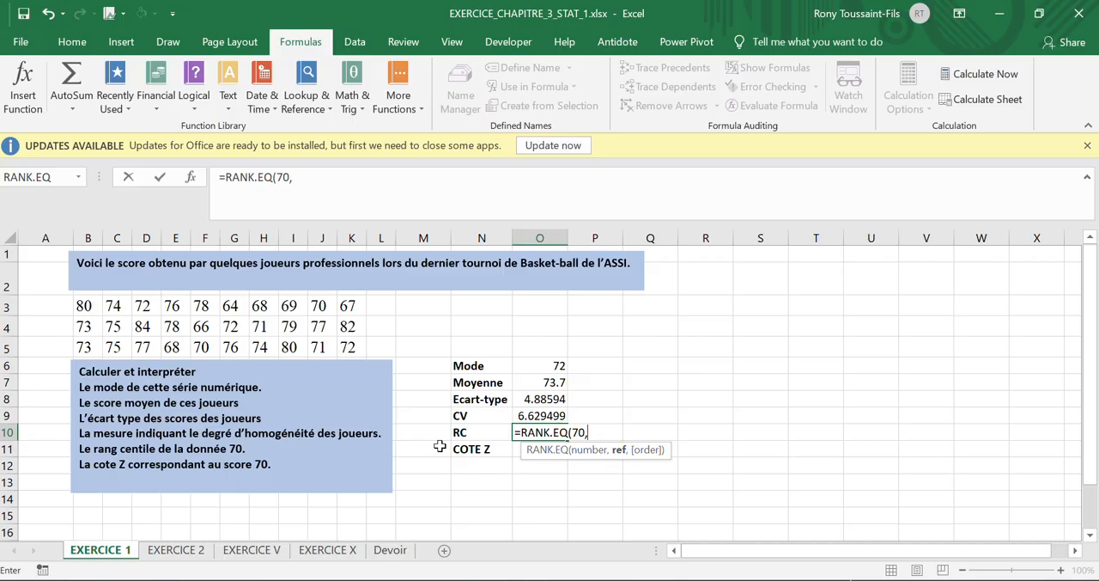
drag(85, 307, 364, 352)
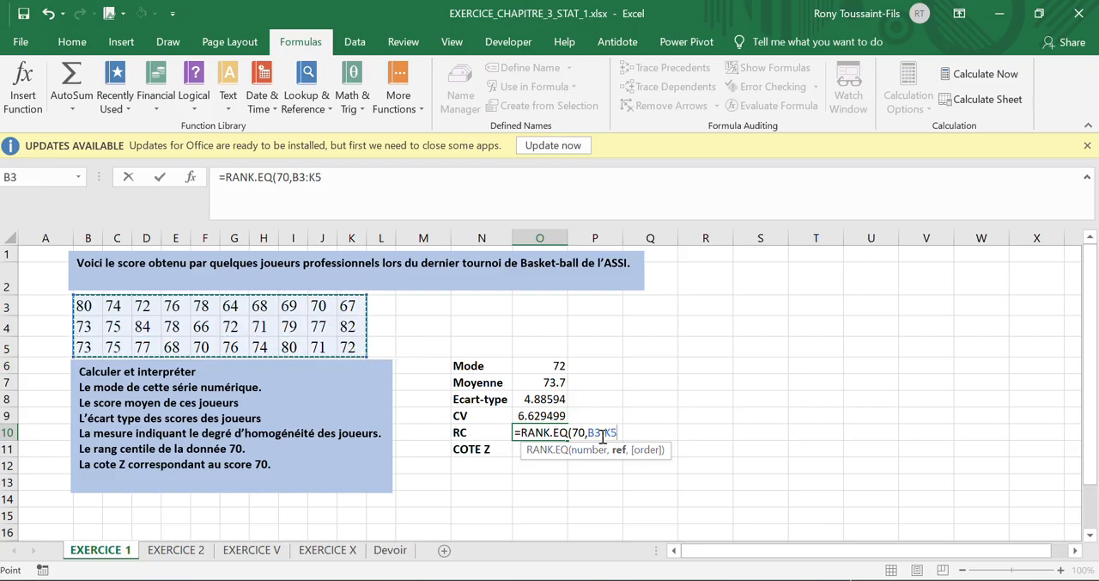
key(Return)
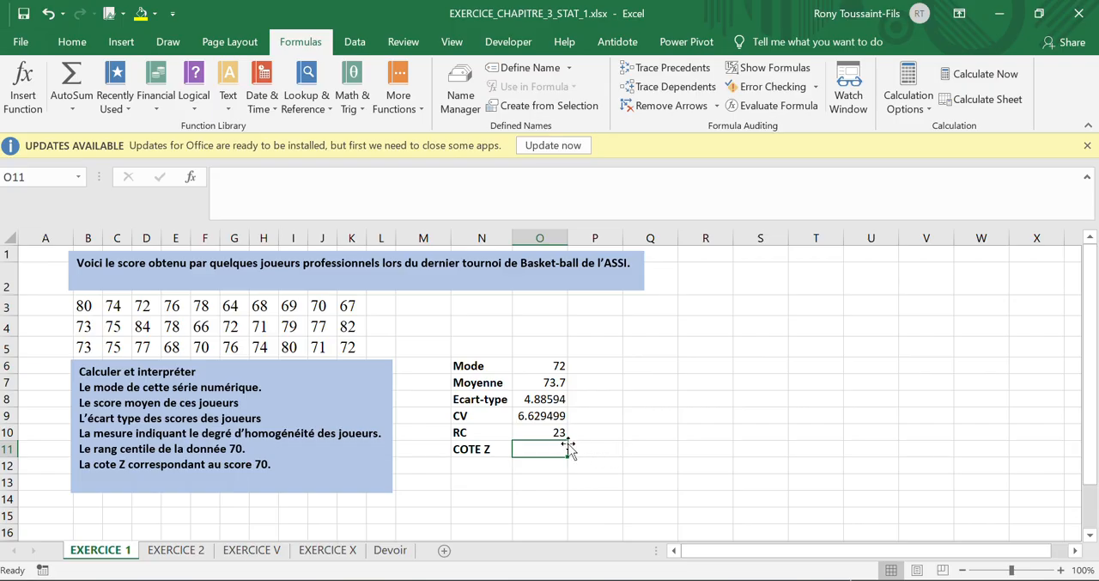
click(546, 434)
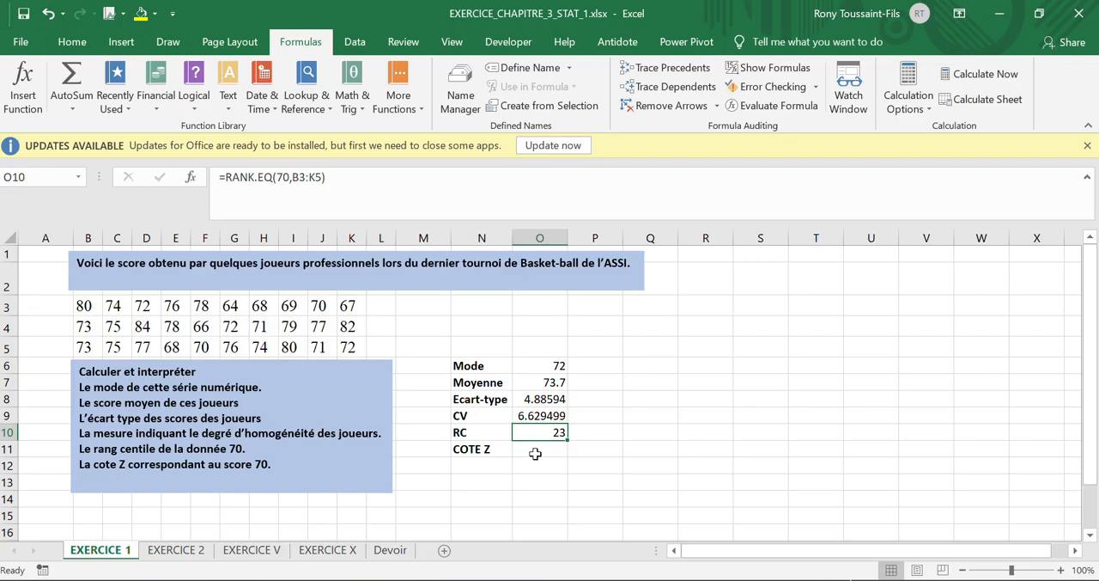
click(534, 449)
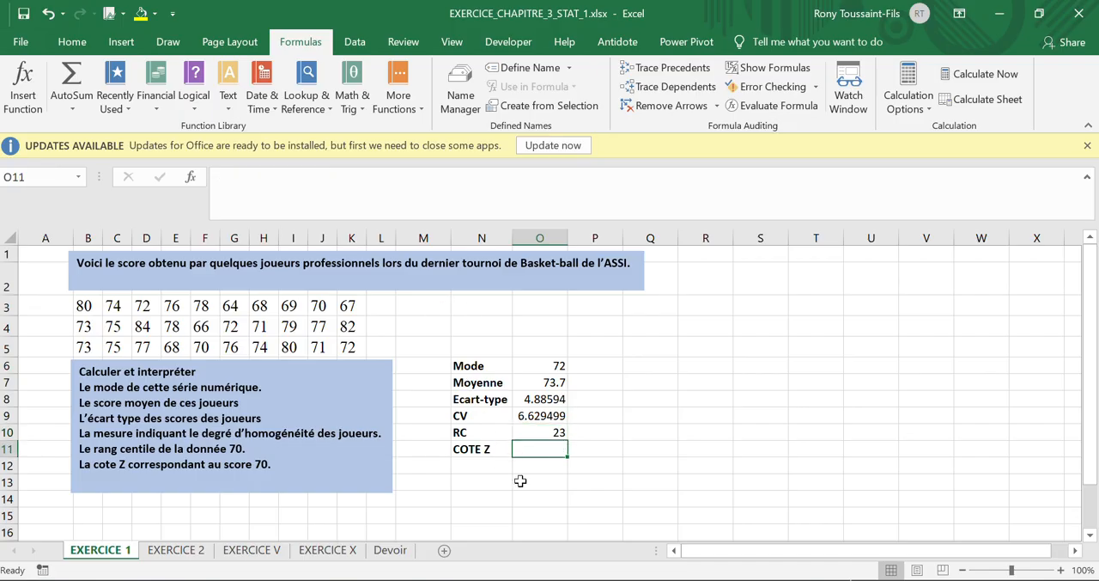
click(532, 428)
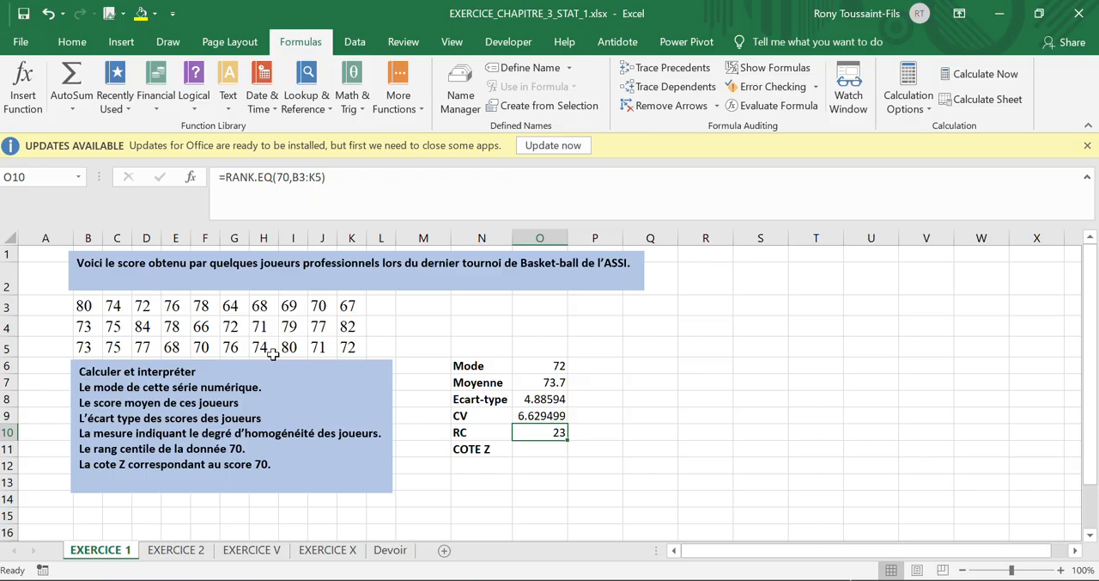
click(543, 450)
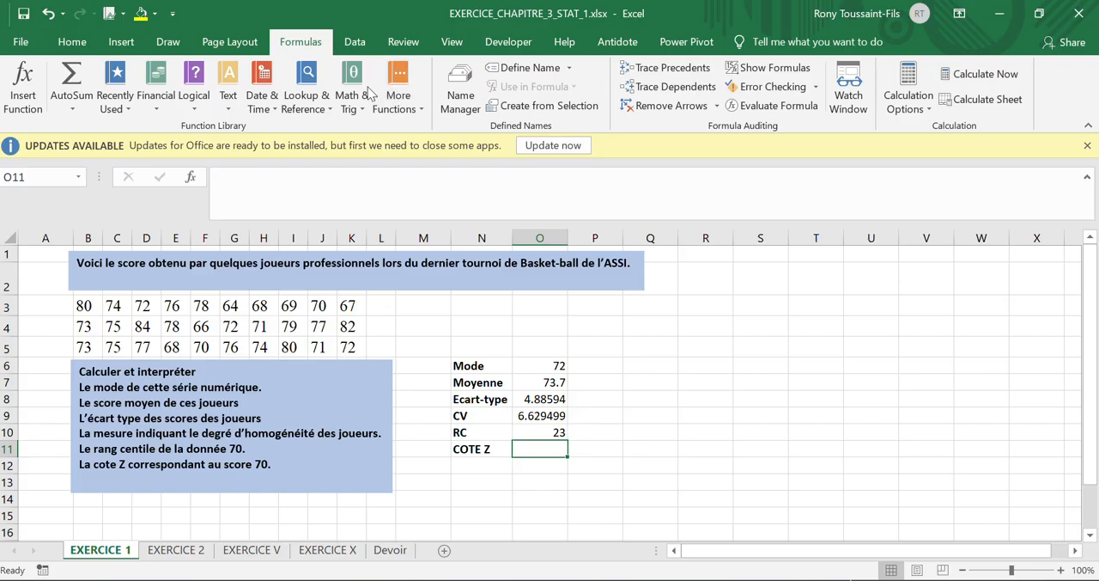
click(398, 96)
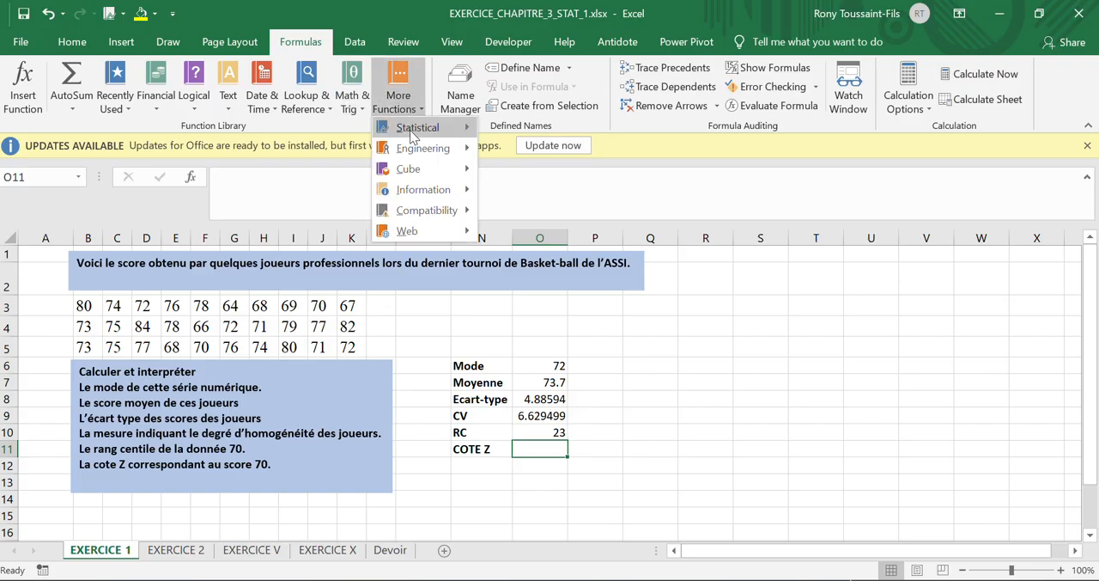
mouse_move(412, 133)
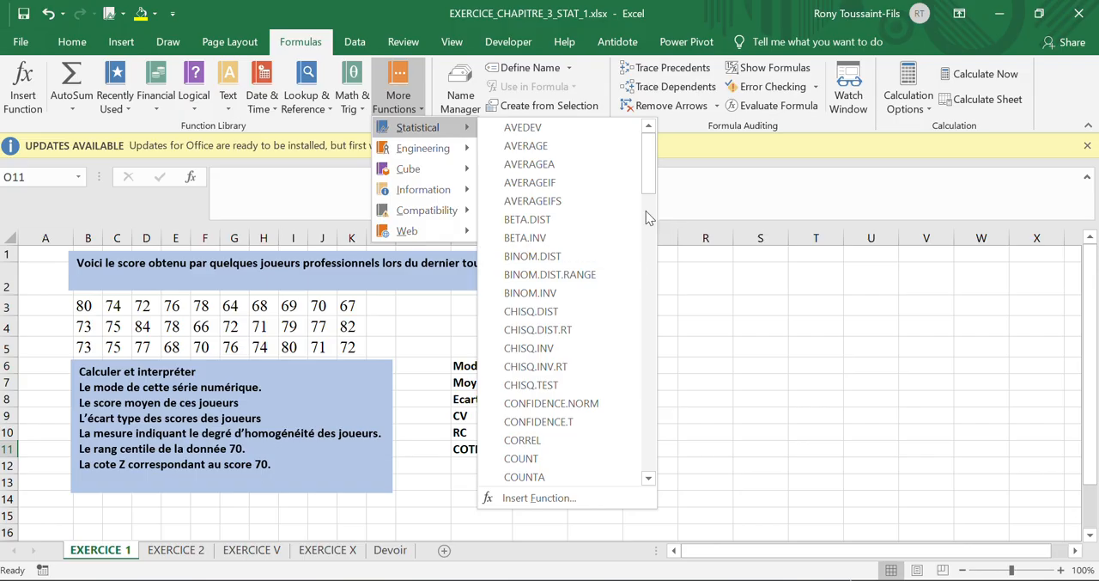
drag(649, 176, 638, 408)
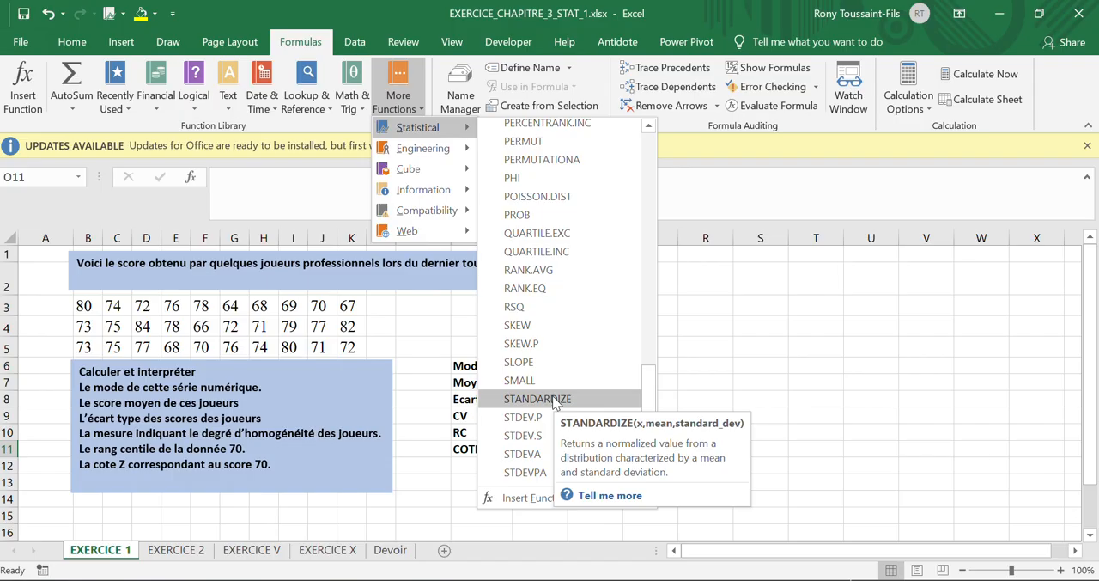
Step: Check the editing and display language preferences in the program options, and close them without changes
click(13, 50)
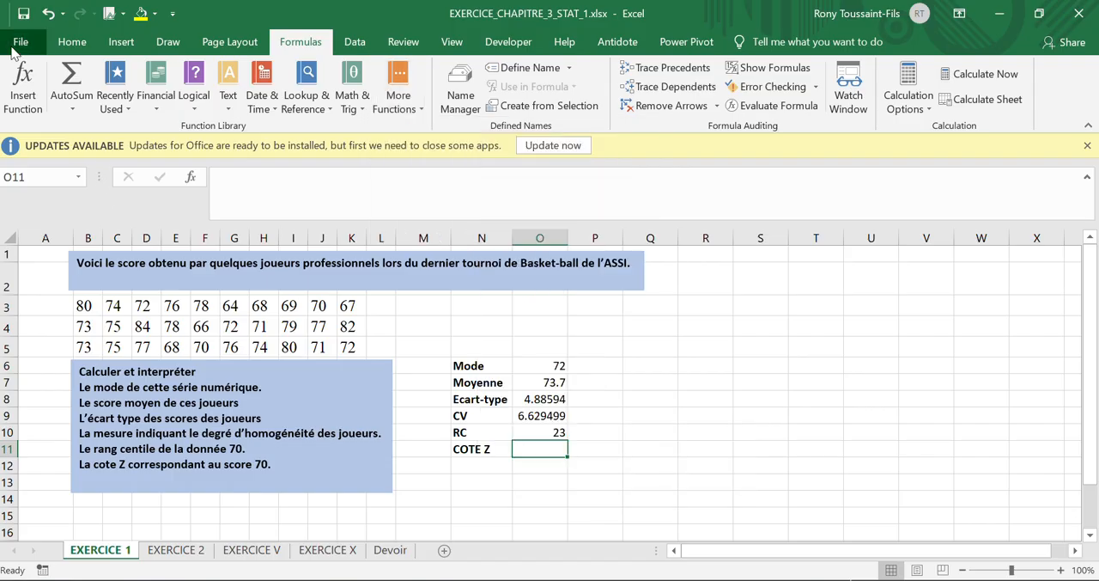
click(12, 51)
click(12, 51)
click(17, 43)
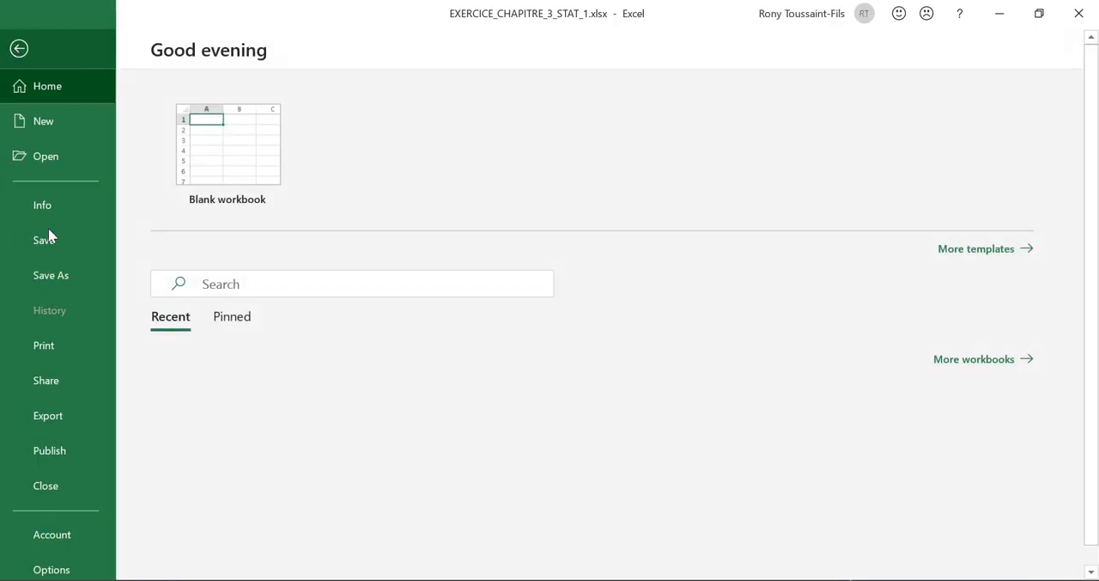
click(45, 553)
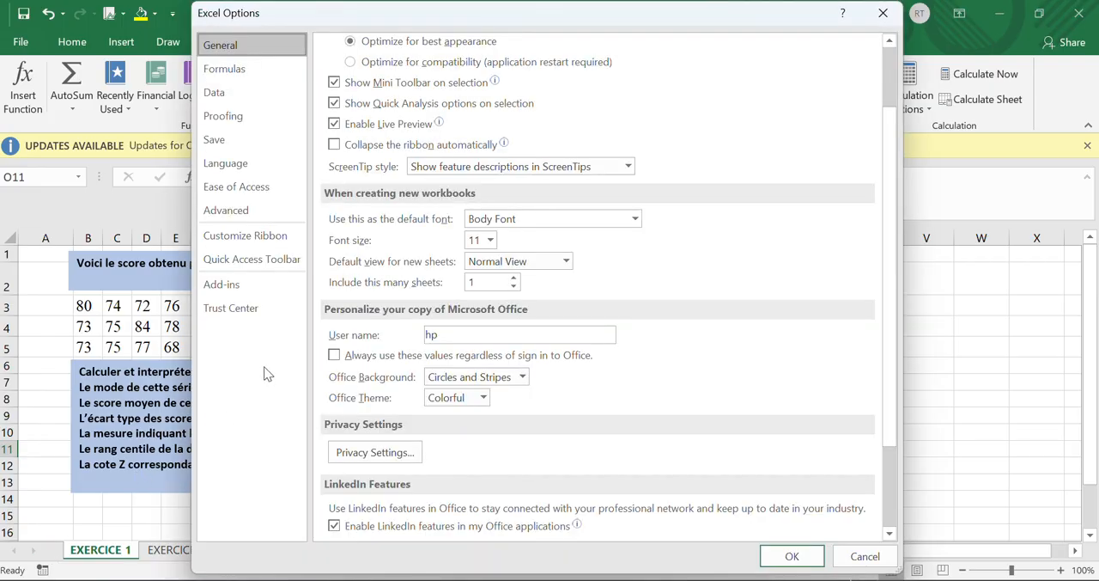
click(215, 165)
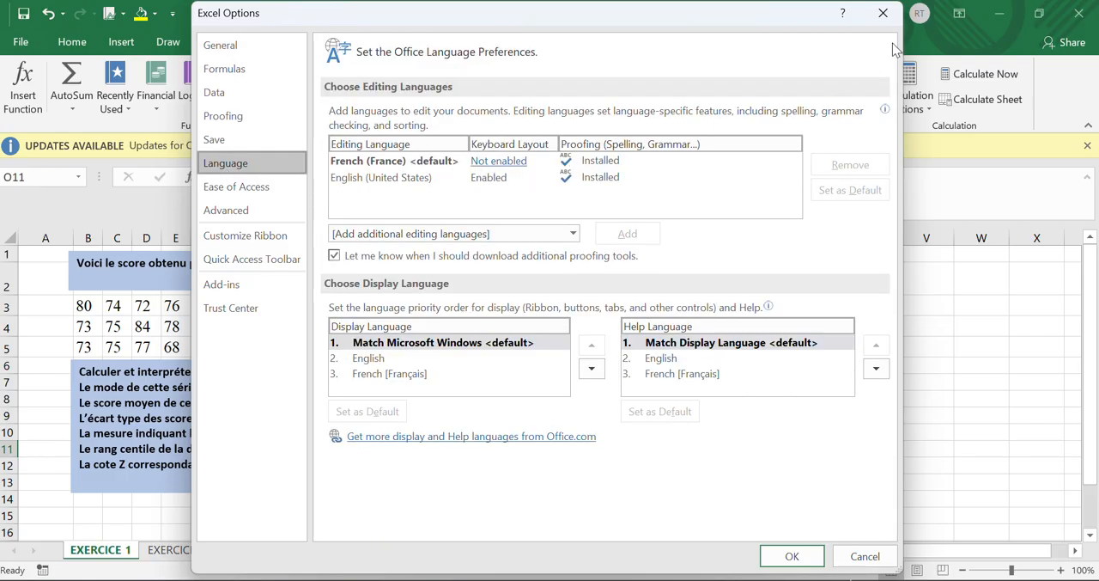
click(883, 14)
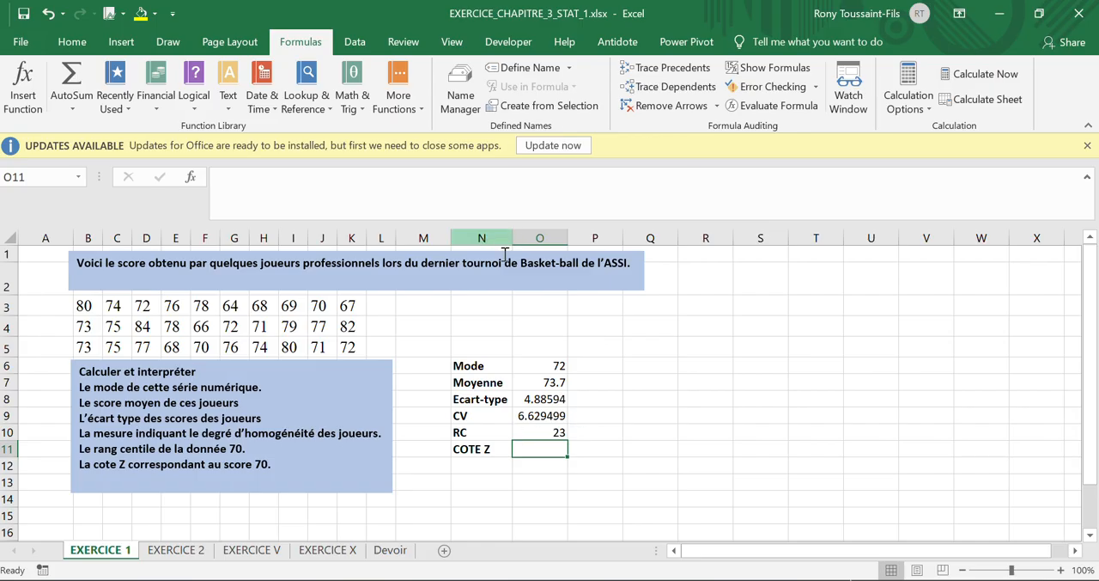
Step: Insert the statistical function STANDARDIZE in cell O11 for COTE Z
click(388, 88)
mouse_move(418, 129)
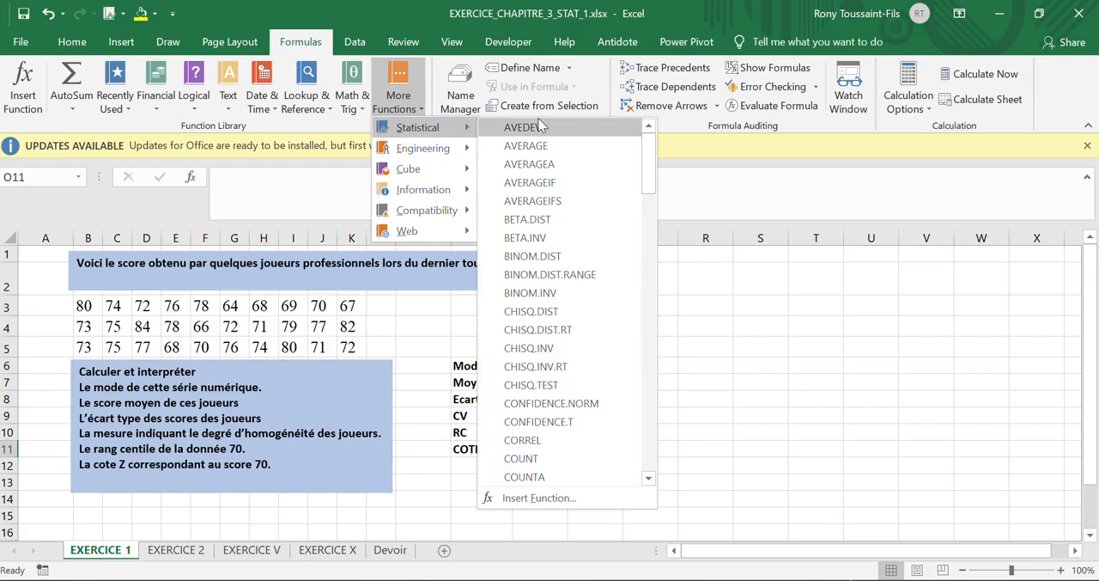
drag(648, 165, 648, 406)
click(561, 278)
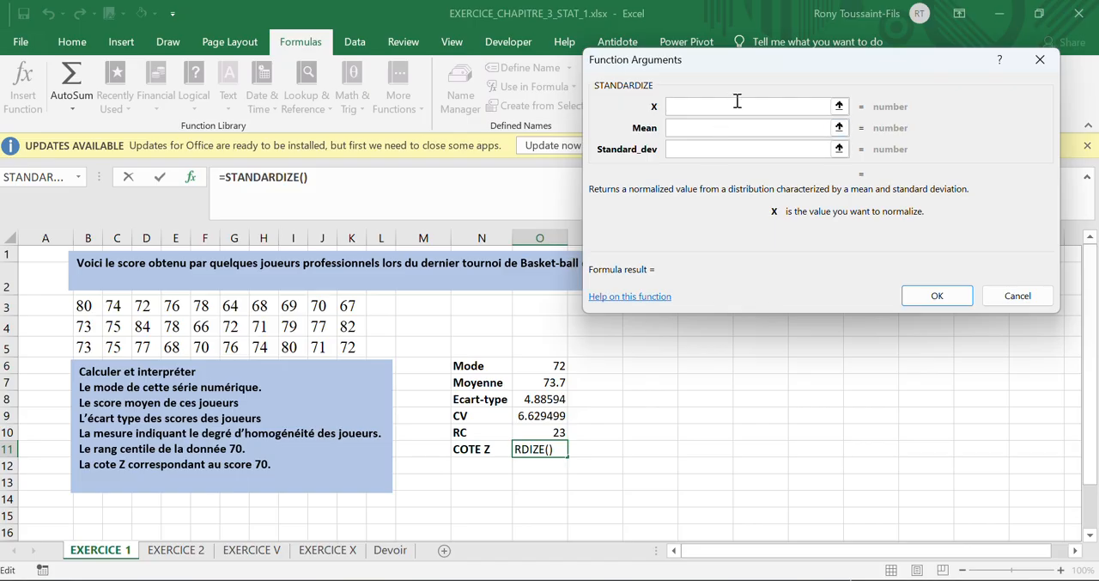
drag(736, 59, 773, 48)
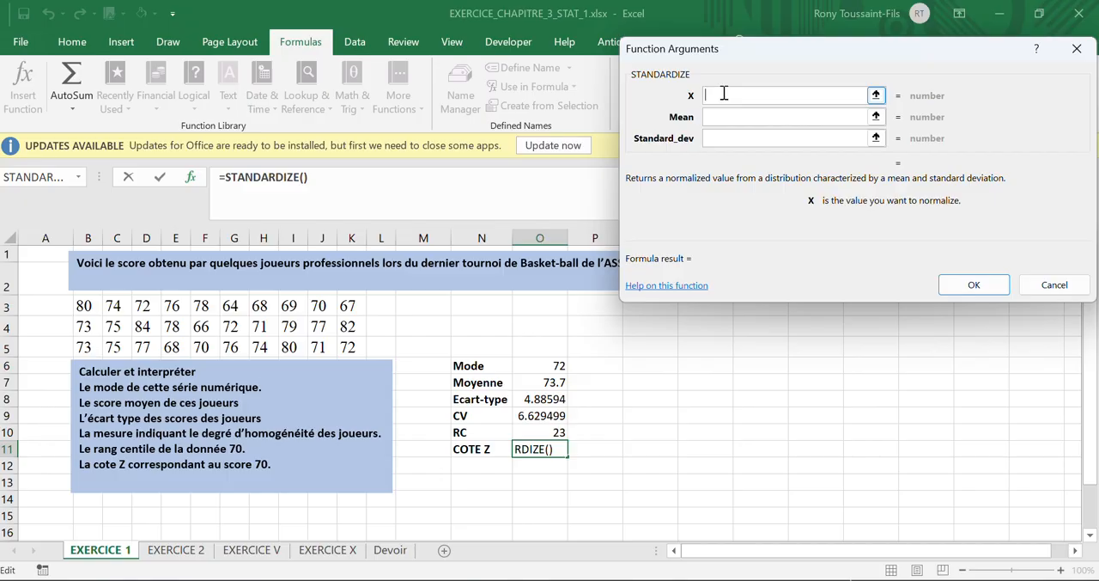
Step: Set the STANDARDIZE argument X to 70 and the Mean to the Moyenne value in cell O7
text(70)
click(756, 118)
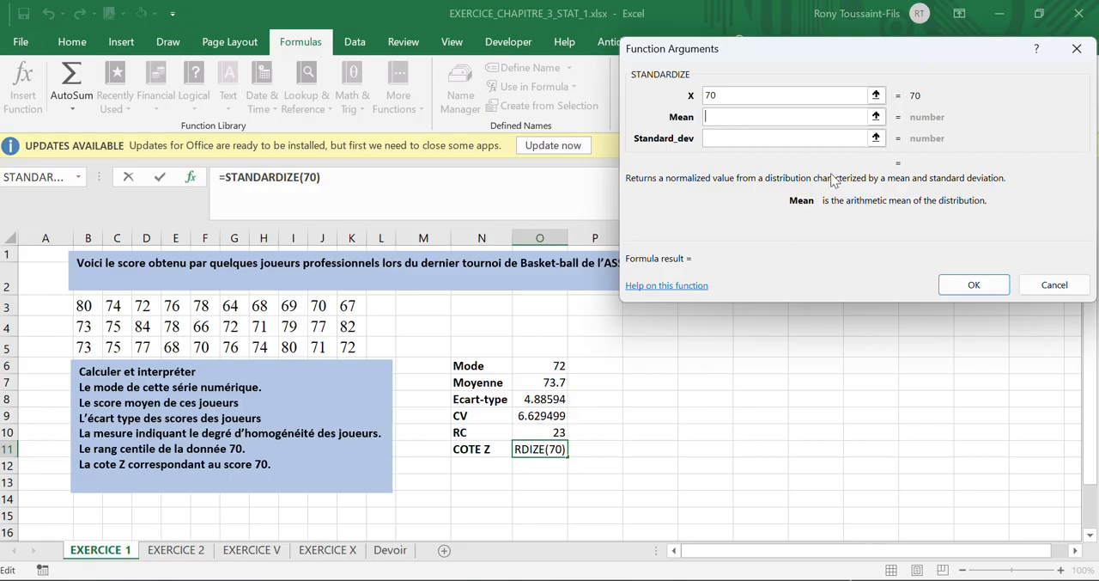
click(875, 117)
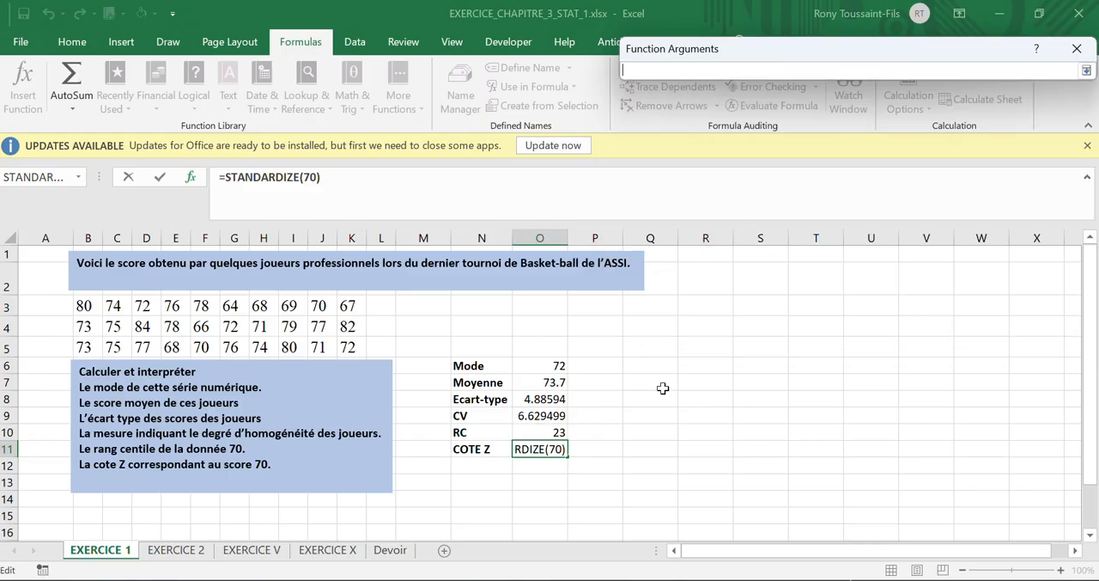
click(533, 381)
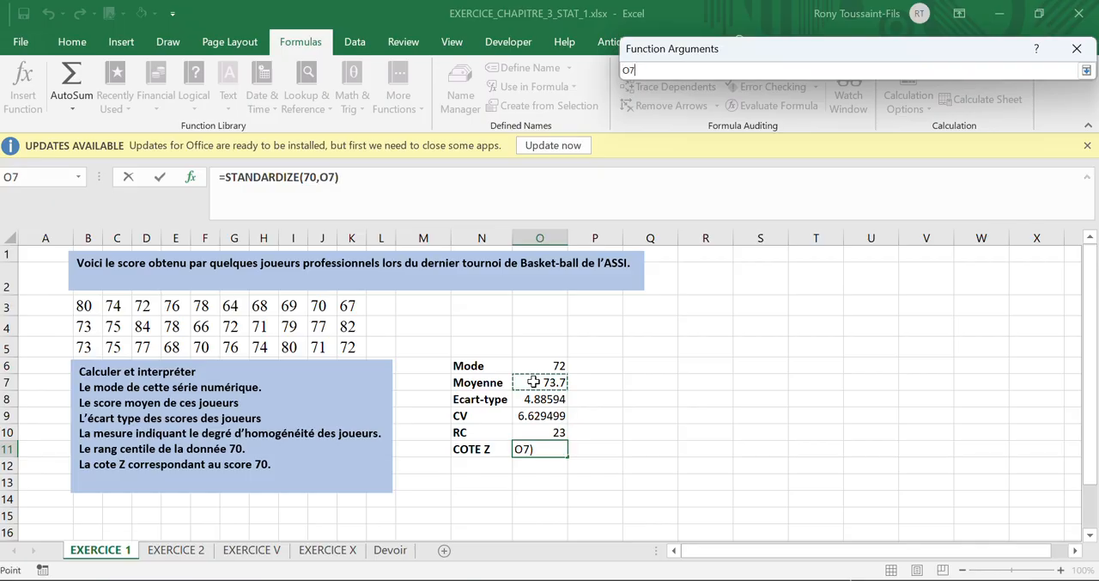
drag(762, 46, 1039, 58)
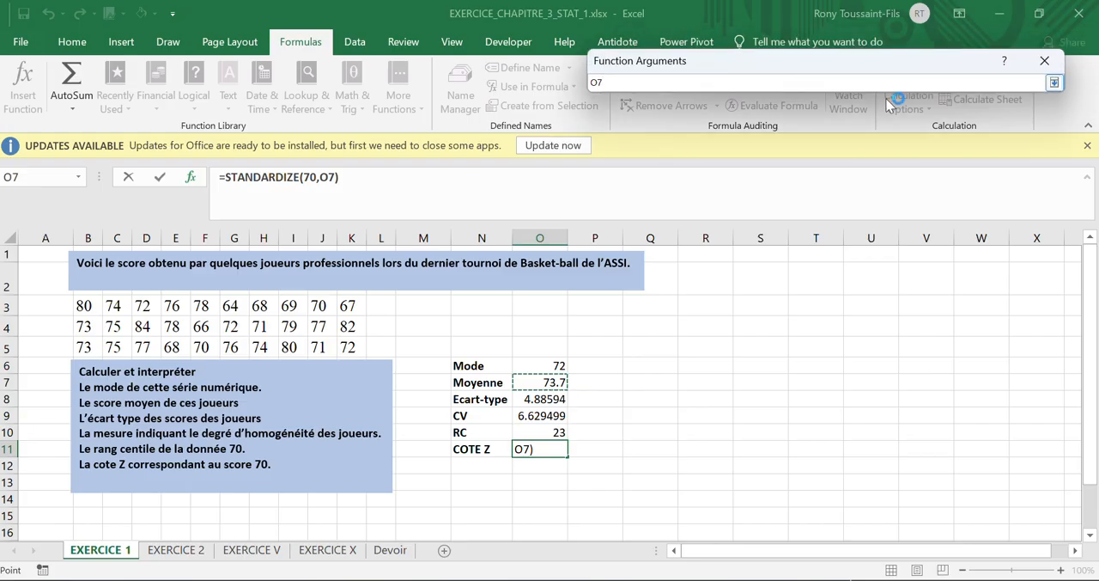
click(1062, 86)
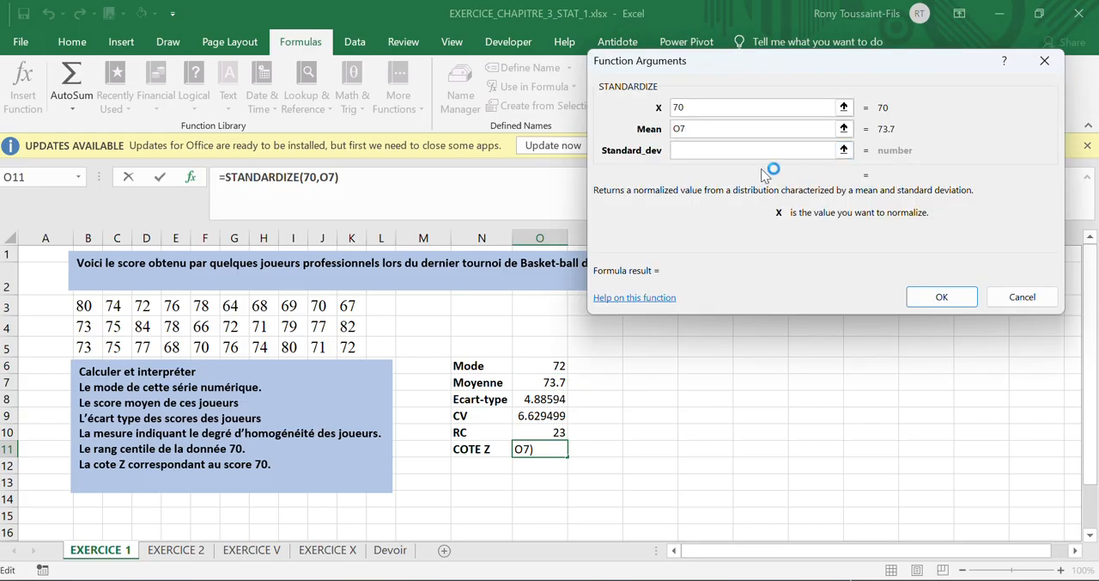
Step: Set the Standard_dev argument of STANDARDIZE to the Ecart-type value in cell O8
click(718, 151)
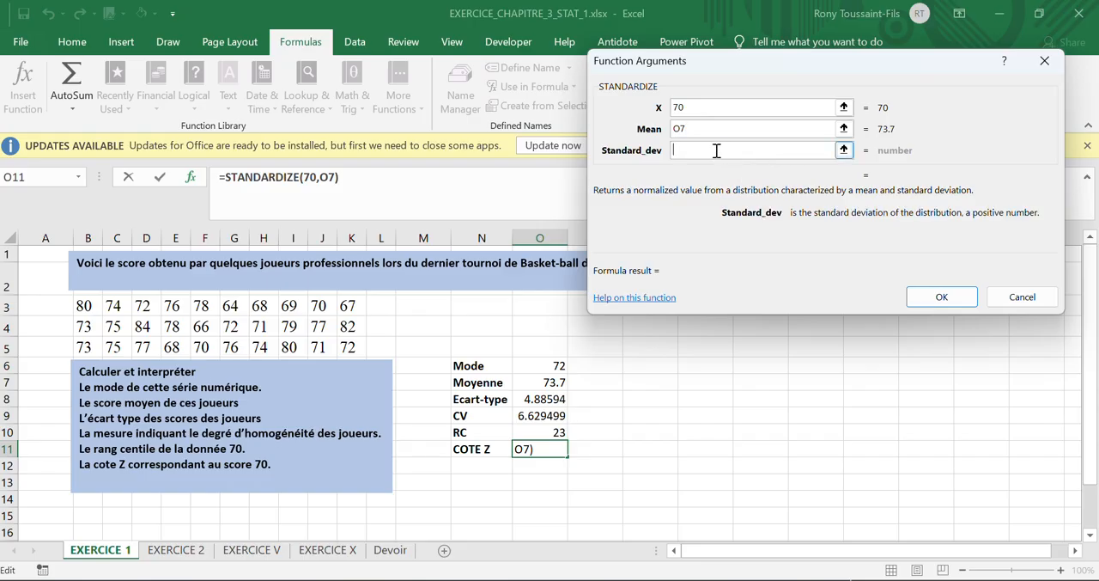
click(844, 150)
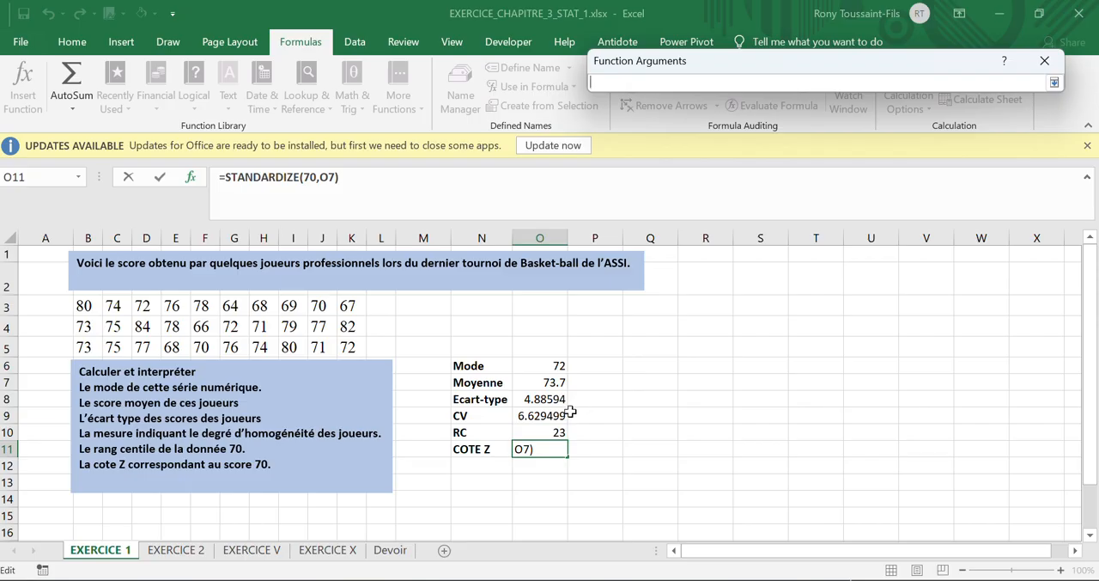
click(547, 401)
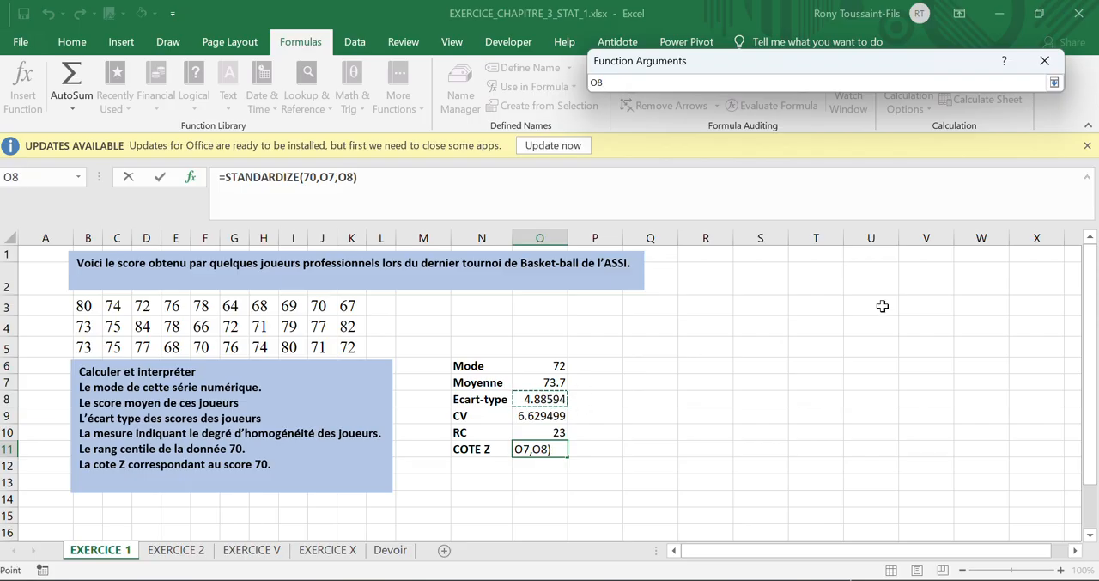
click(1054, 82)
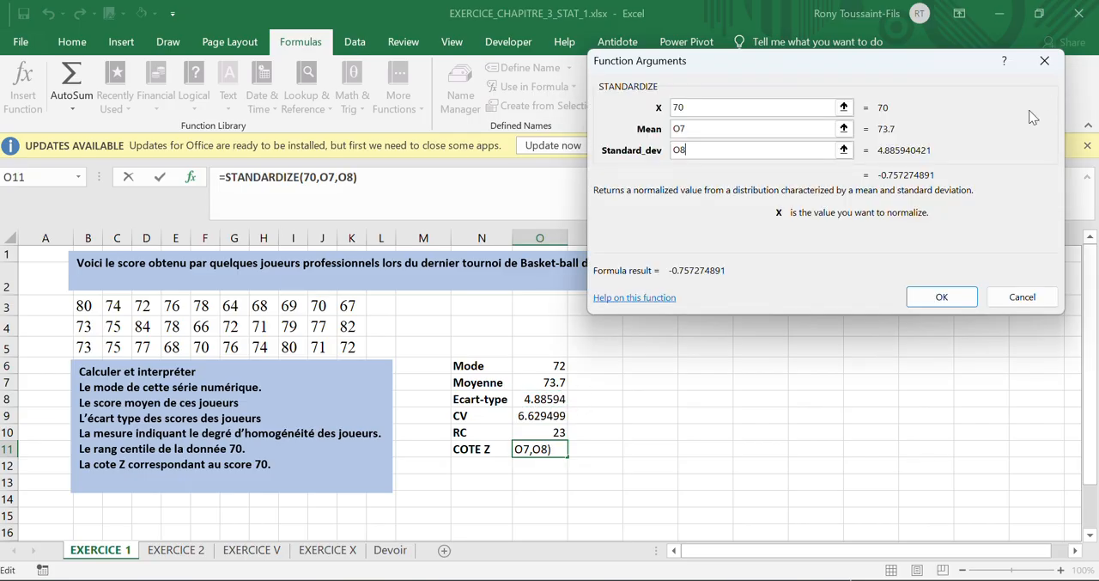
Step: Accept the completed STANDARDIZE arguments to calculate COTE Z in cell O11
click(922, 302)
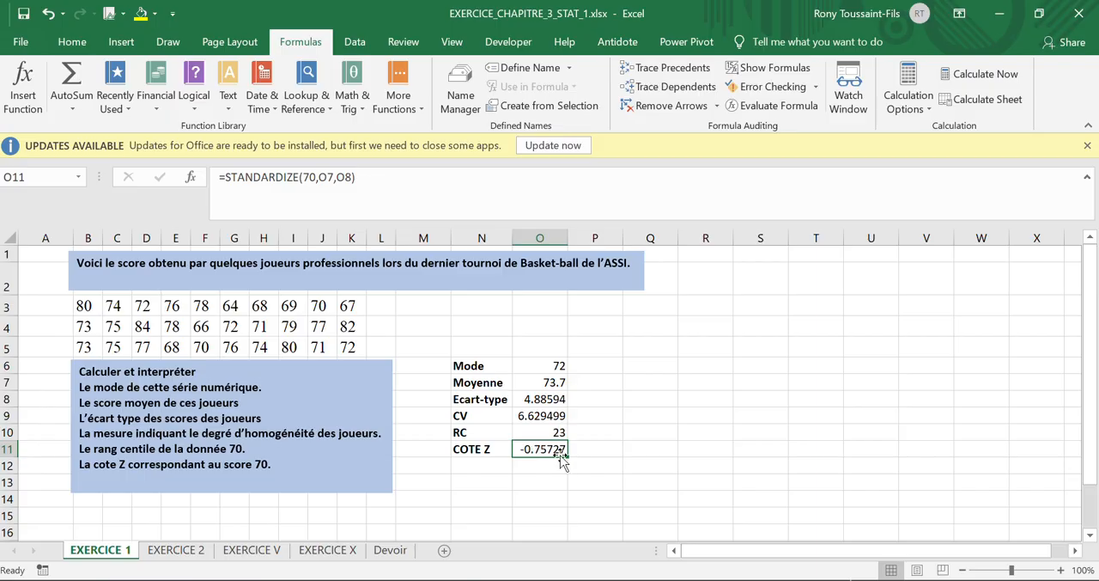
Step: Clear the COTE Z cell O11 and write the formula =STANDARDIZE(70,O7,O8) directly in it, using the Moyenne and Ecart-type cells
key(Delete)
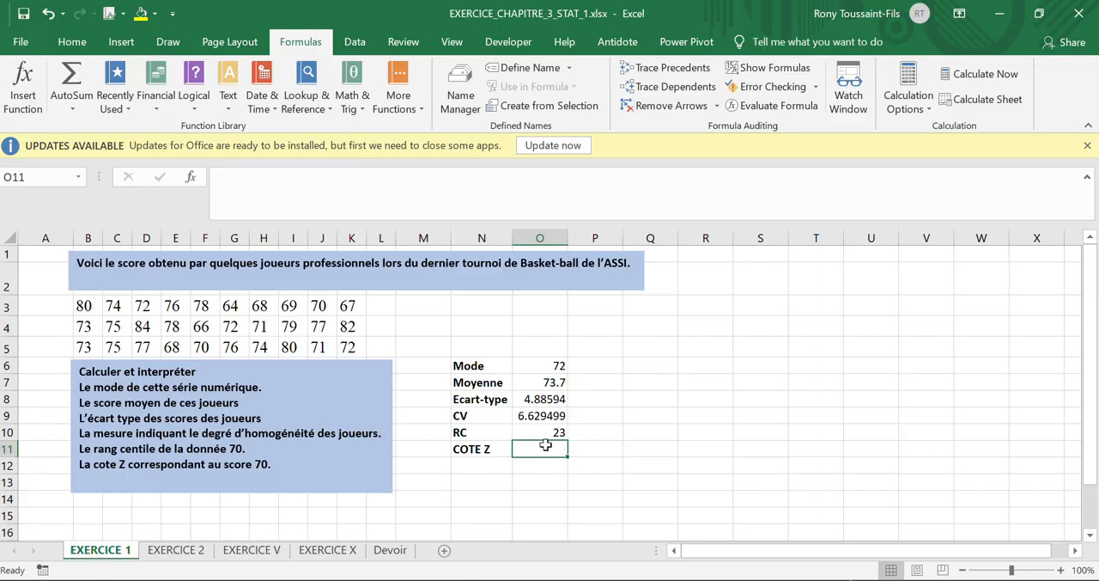
text(=)
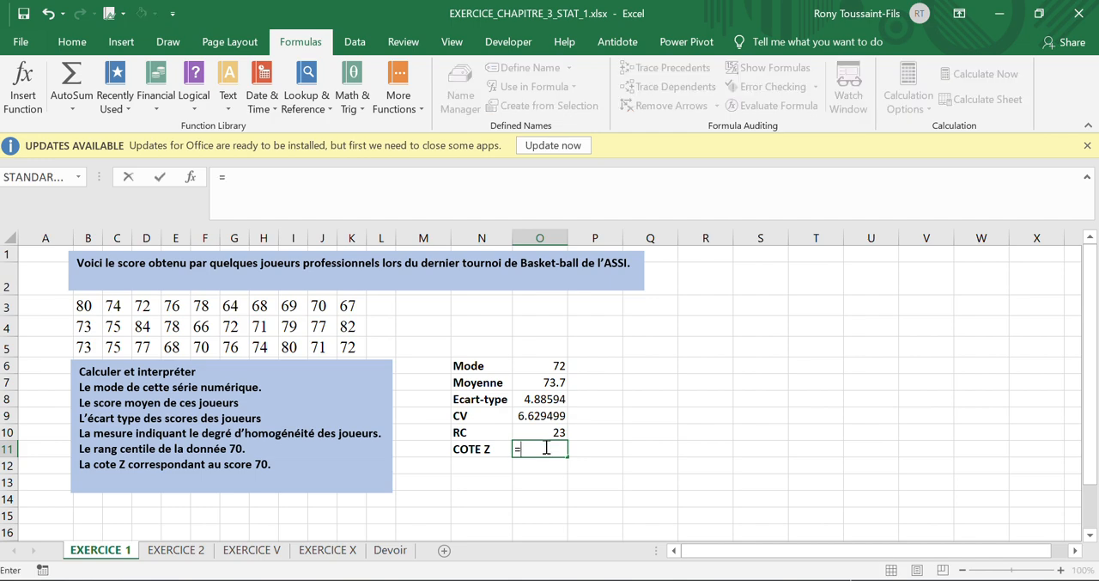
text(S)
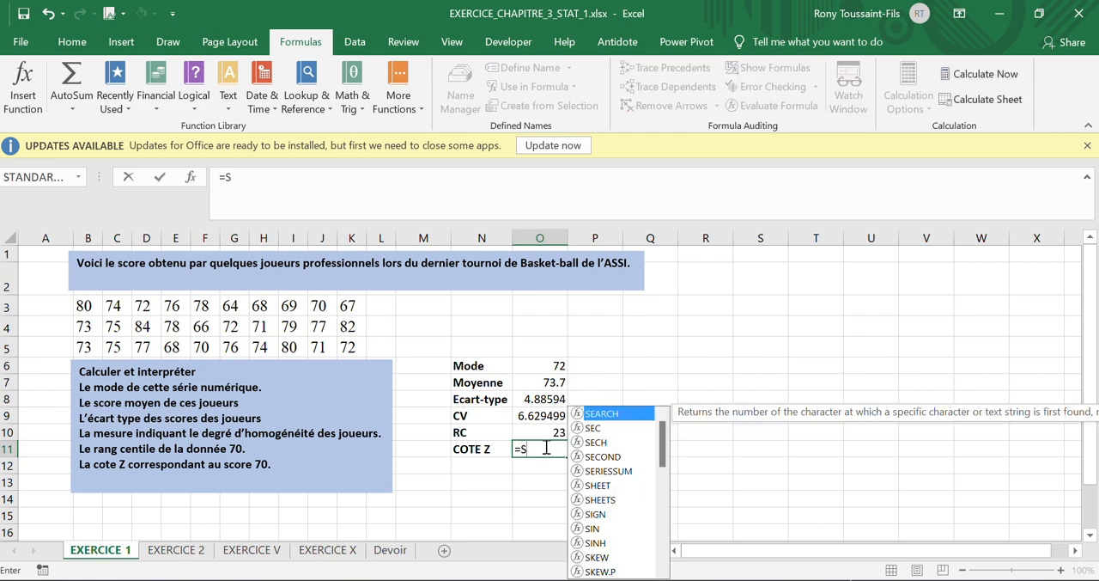
text(T)
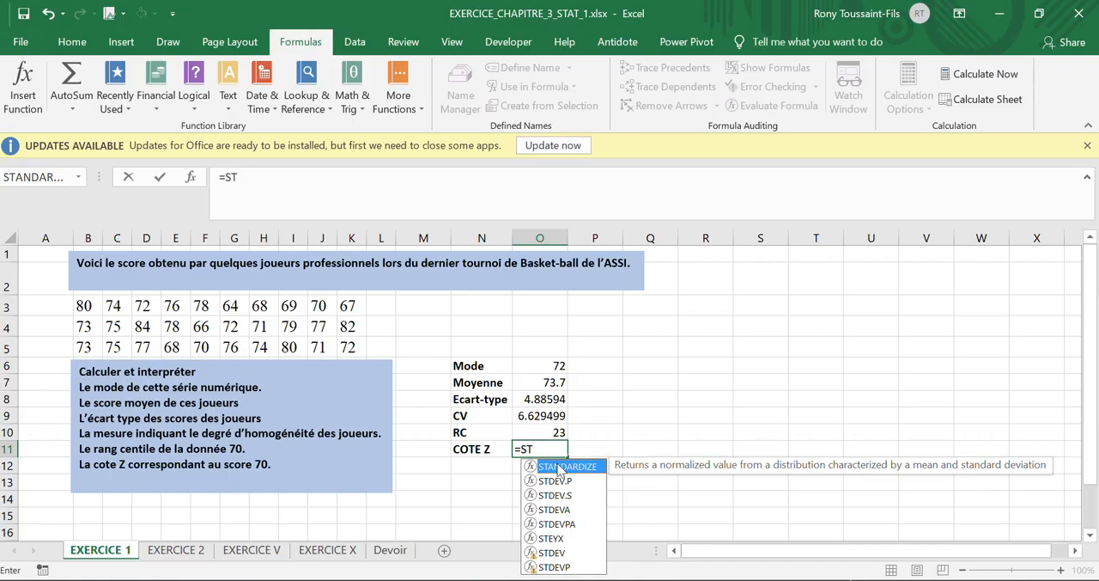
double_click(559, 469)
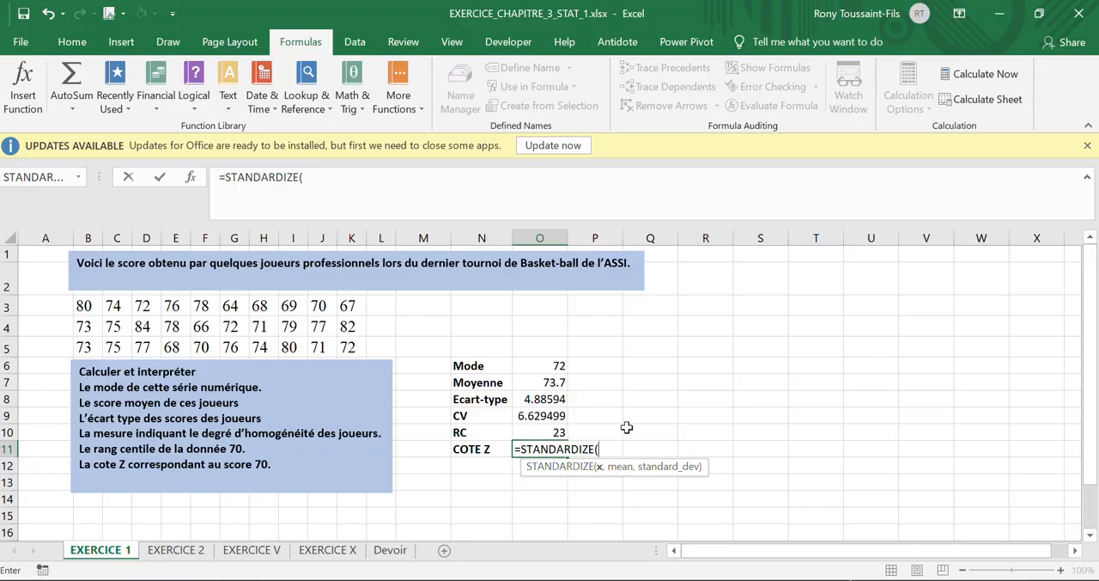
text(70,)
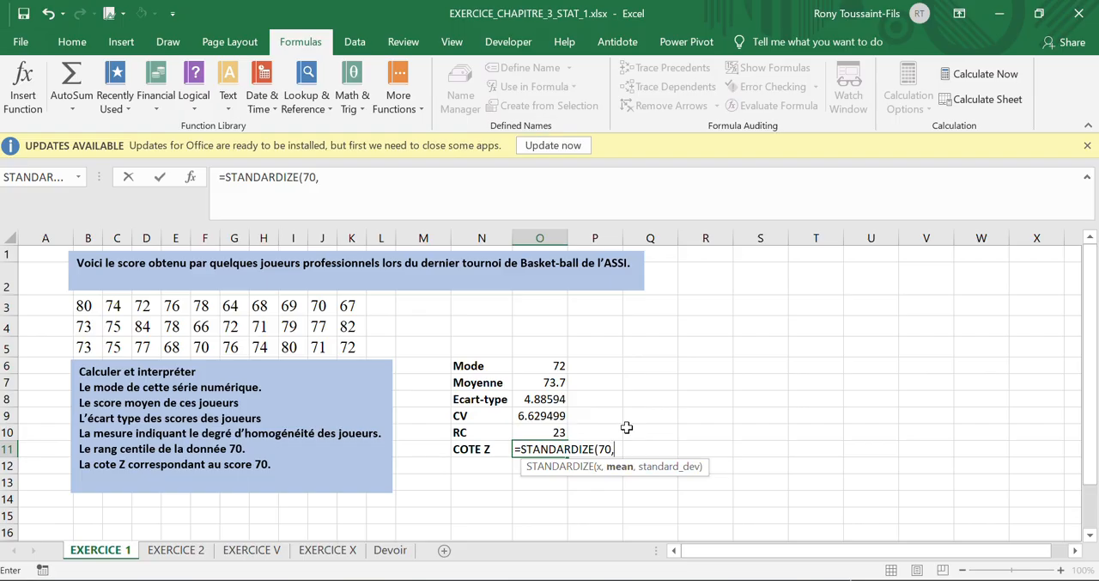
click(540, 383)
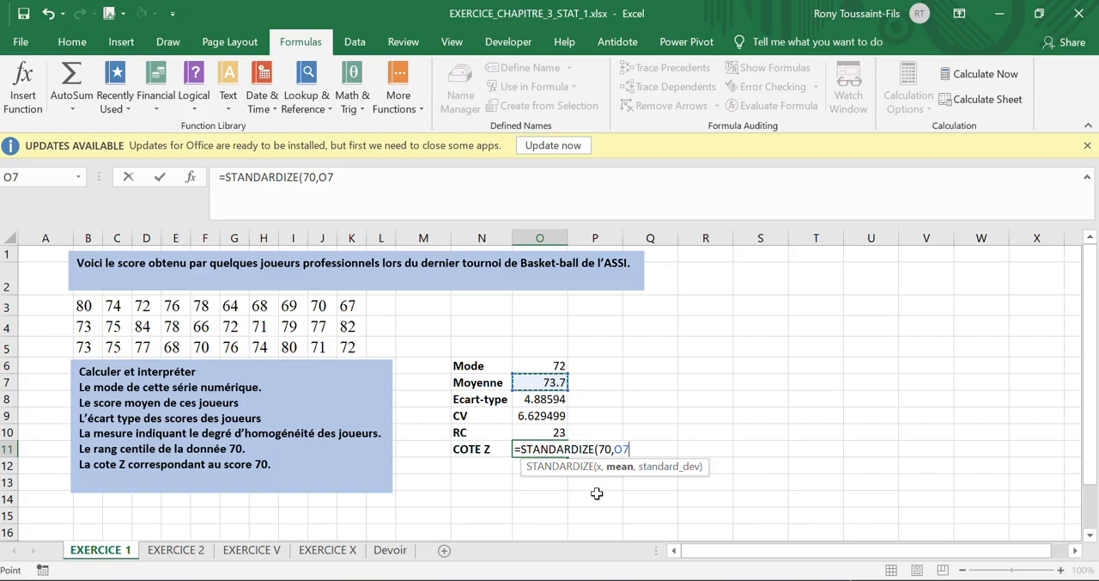
text(,)
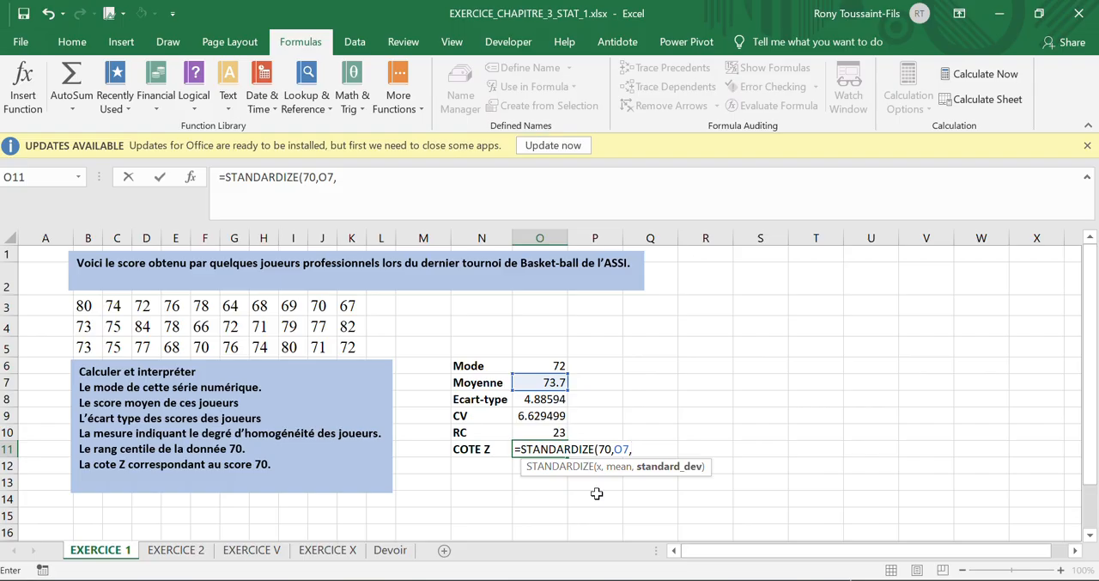
click(535, 399)
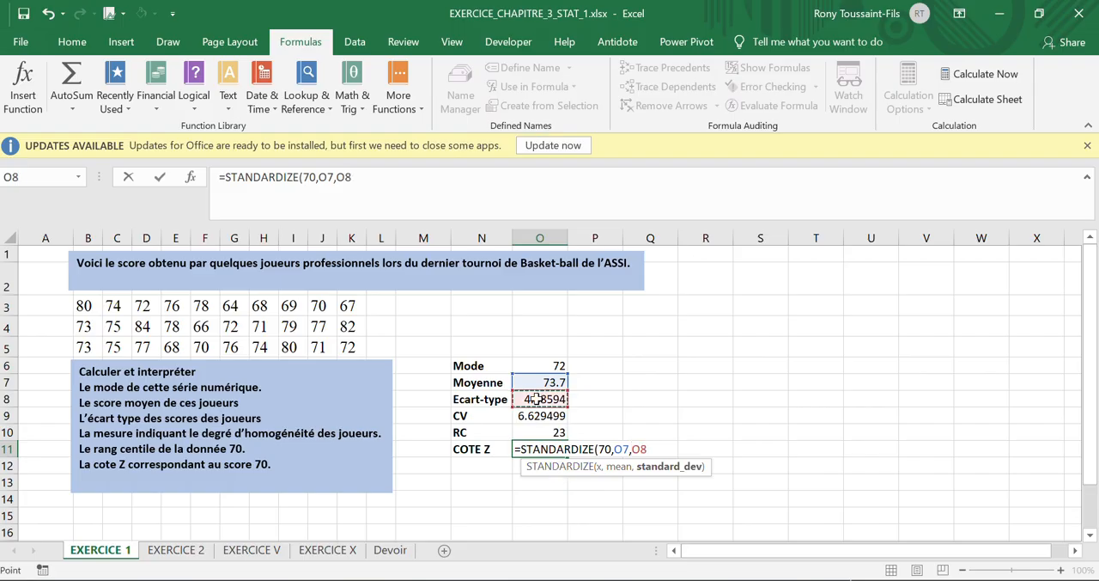
key(Return)
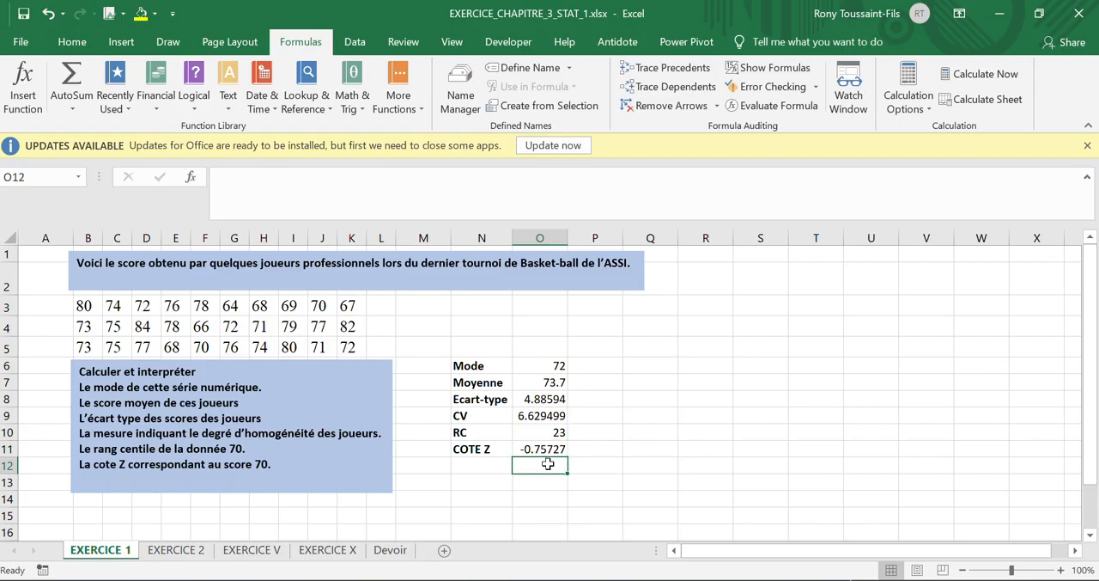